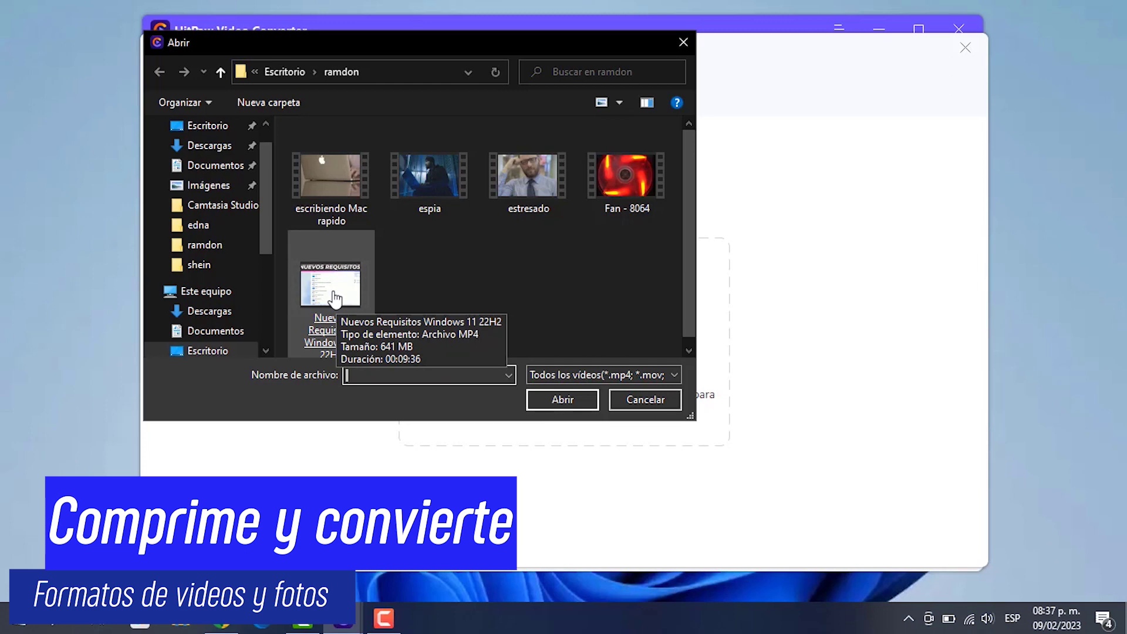
Load the video Nuevos Requisitos Windows 11 22H2 into the compressor and set its file size to Pequeño
double_click(332, 287)
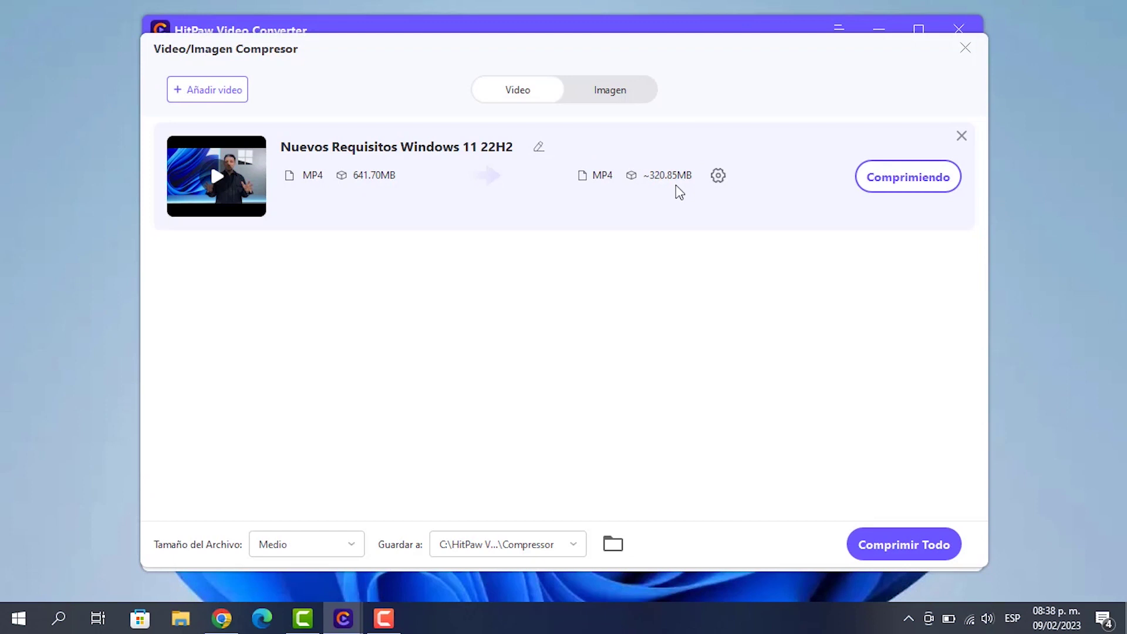
click(332, 540)
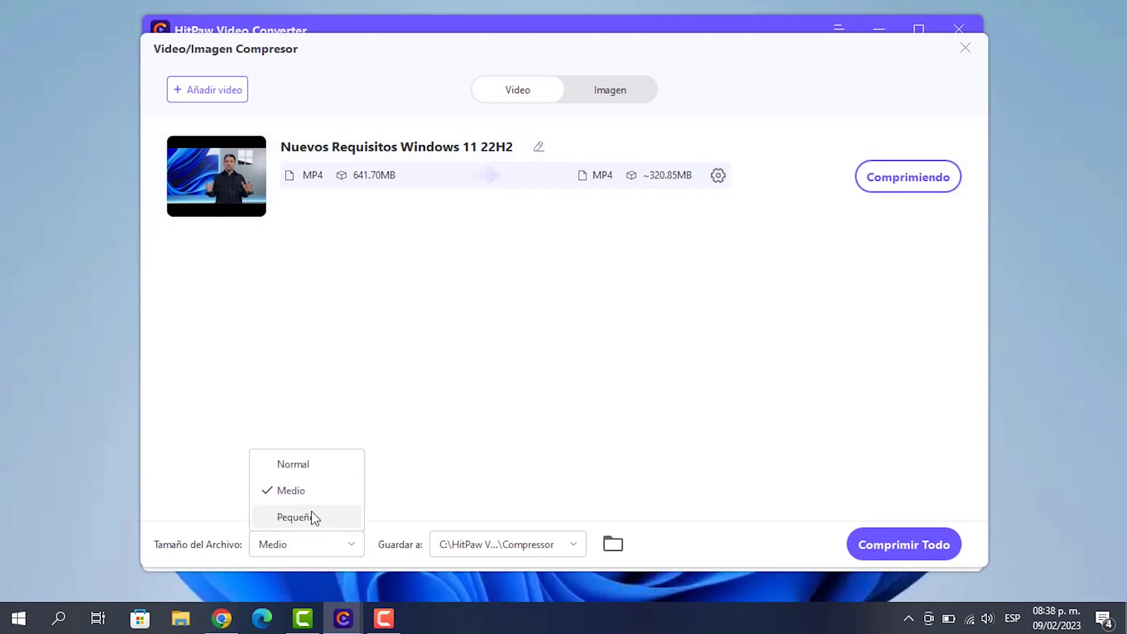
click(313, 517)
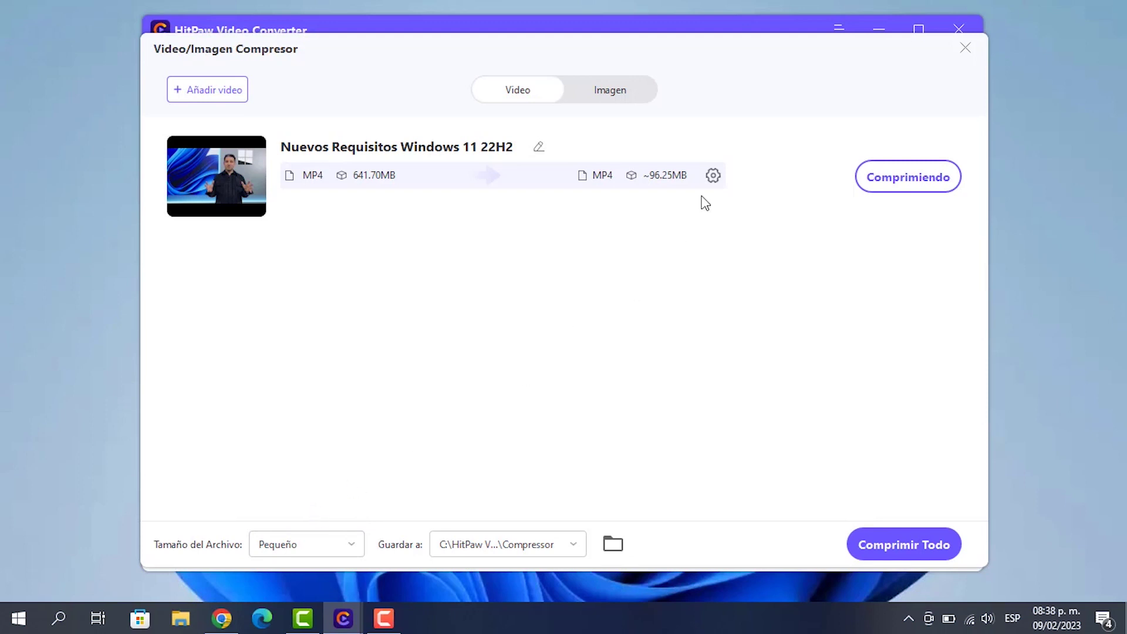
Try the Bajo and Alta resolutions in the video's compression settings, and confirm with the resolution set to Medio
click(713, 175)
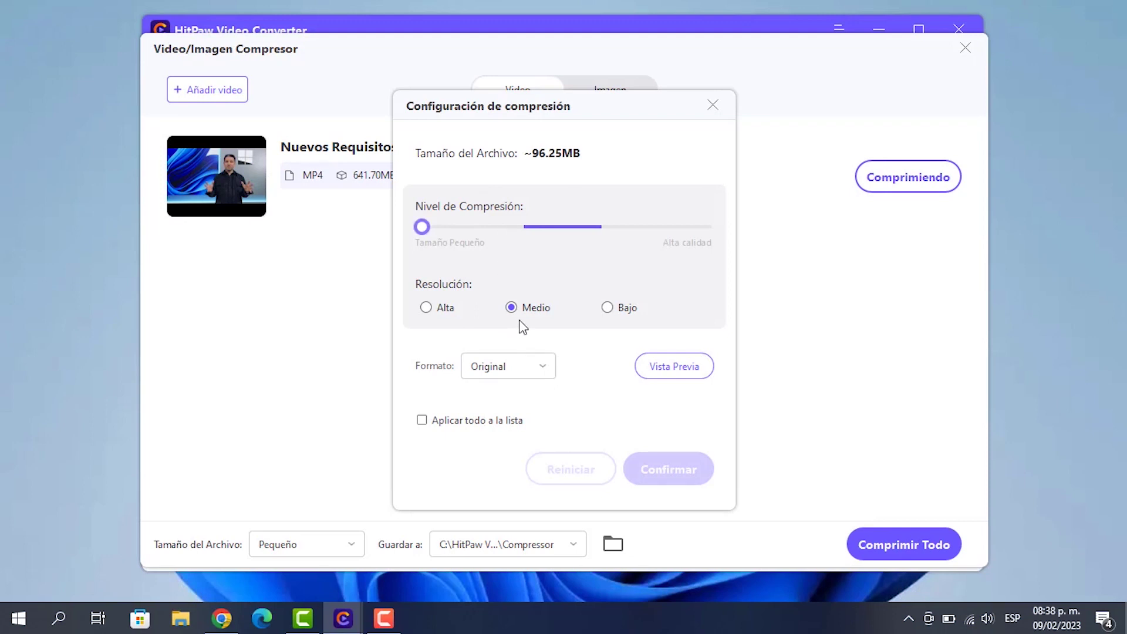
click(608, 309)
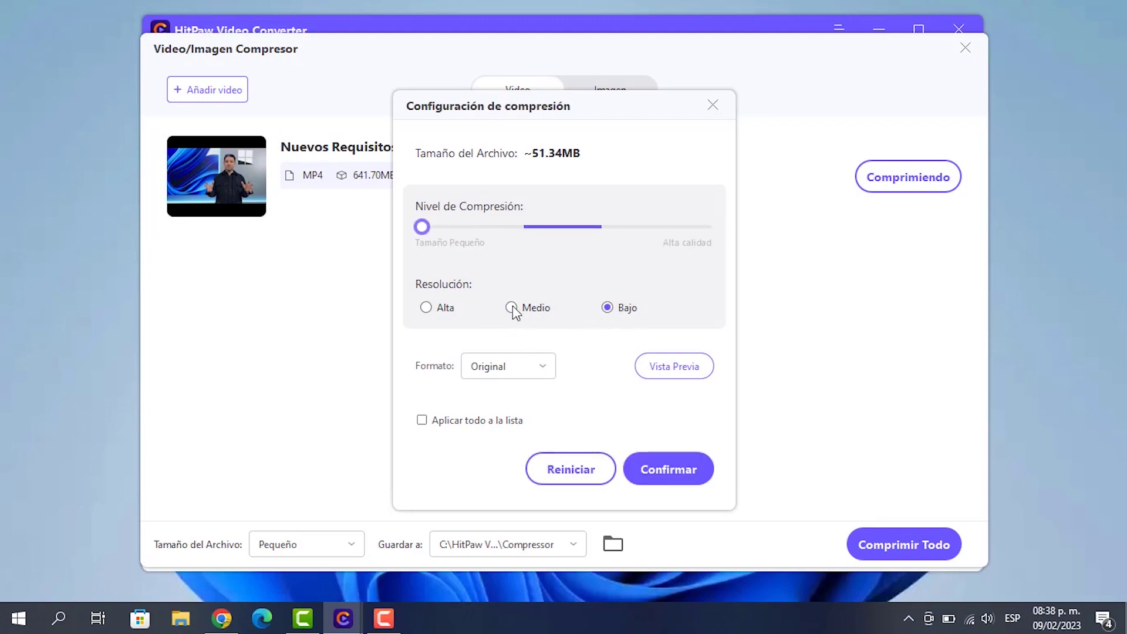
click(448, 308)
click(528, 307)
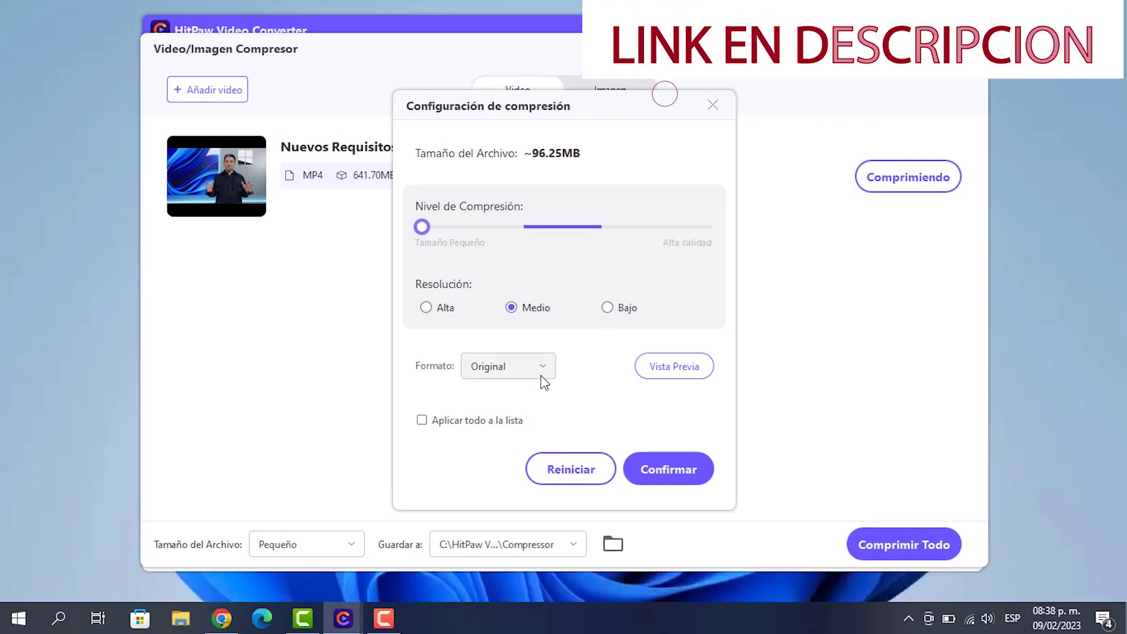
click(670, 477)
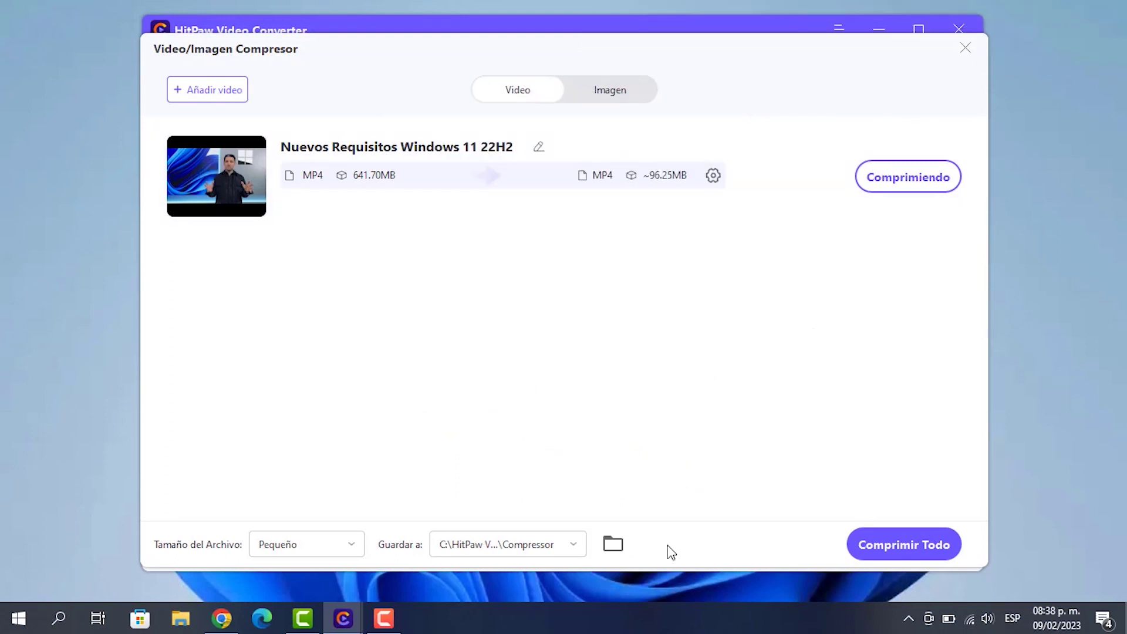
Open the compressor's output folder, return to the compressor, and compress the loaded video
click(630, 540)
key(alt+Tab)
click(905, 548)
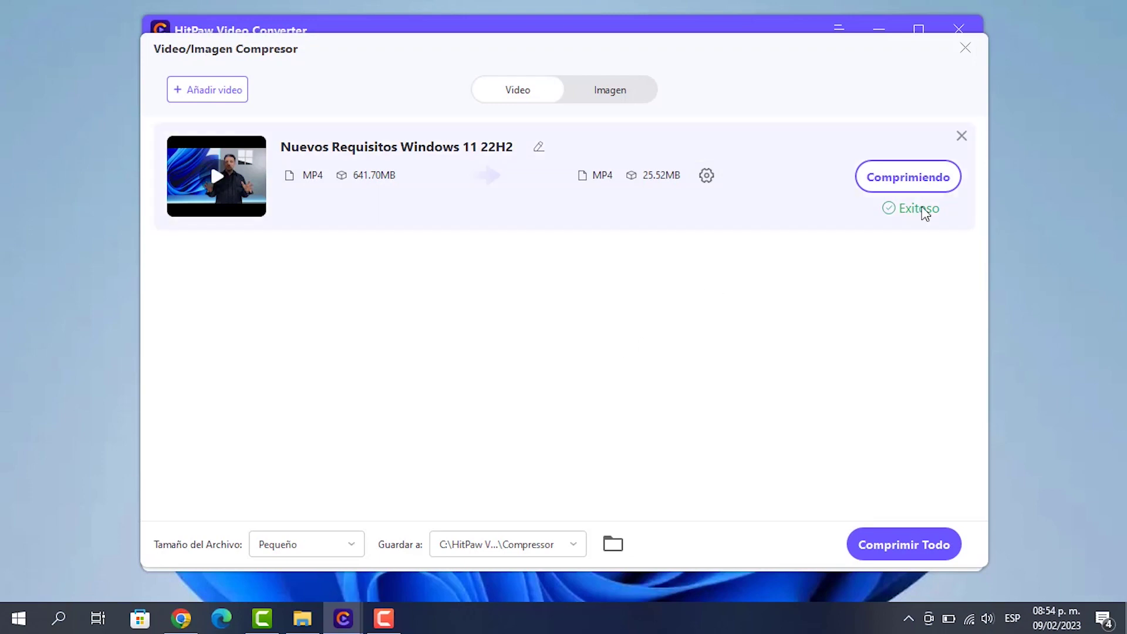
Check the compressed video from the Compressor folder in Películas y TV, skipping to about the middle, and return to the compressor
click(292, 618)
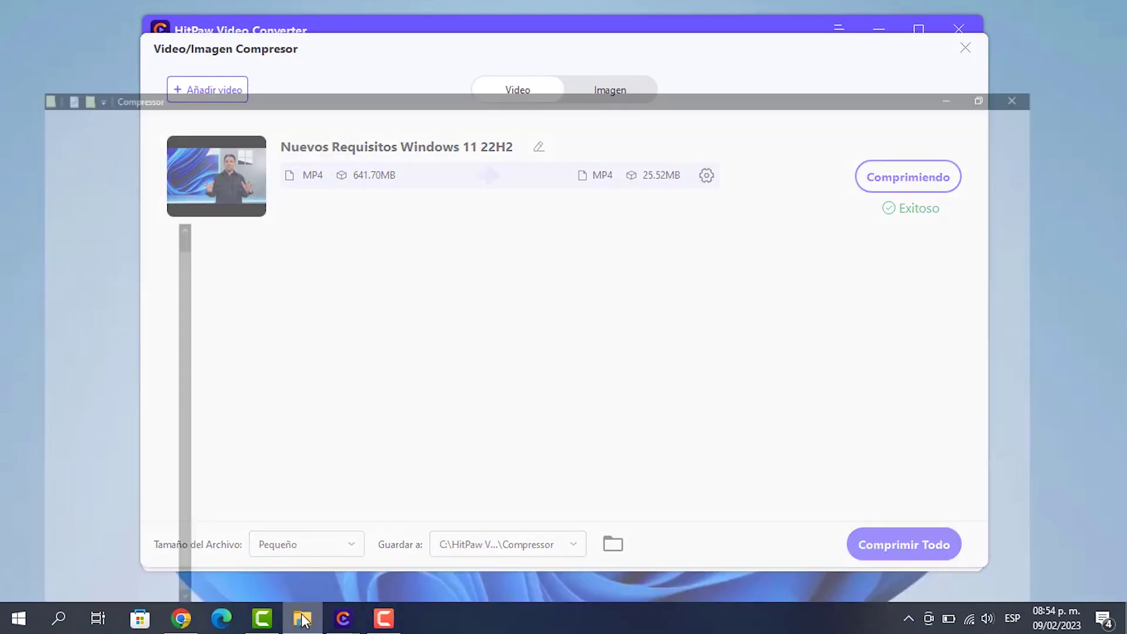
click(228, 233)
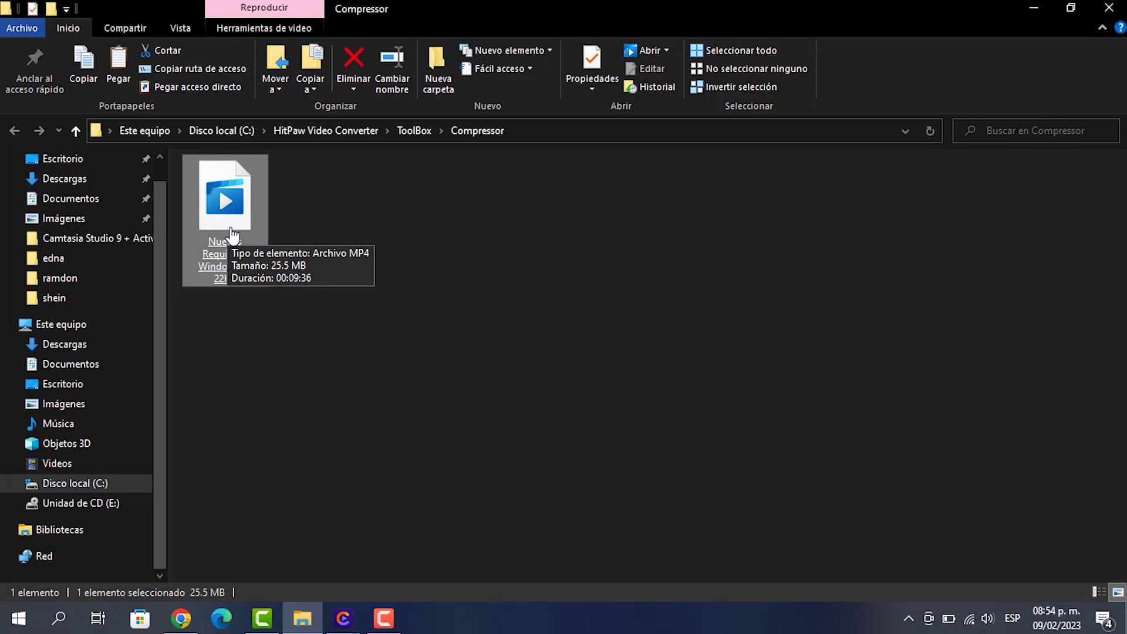
key(Return)
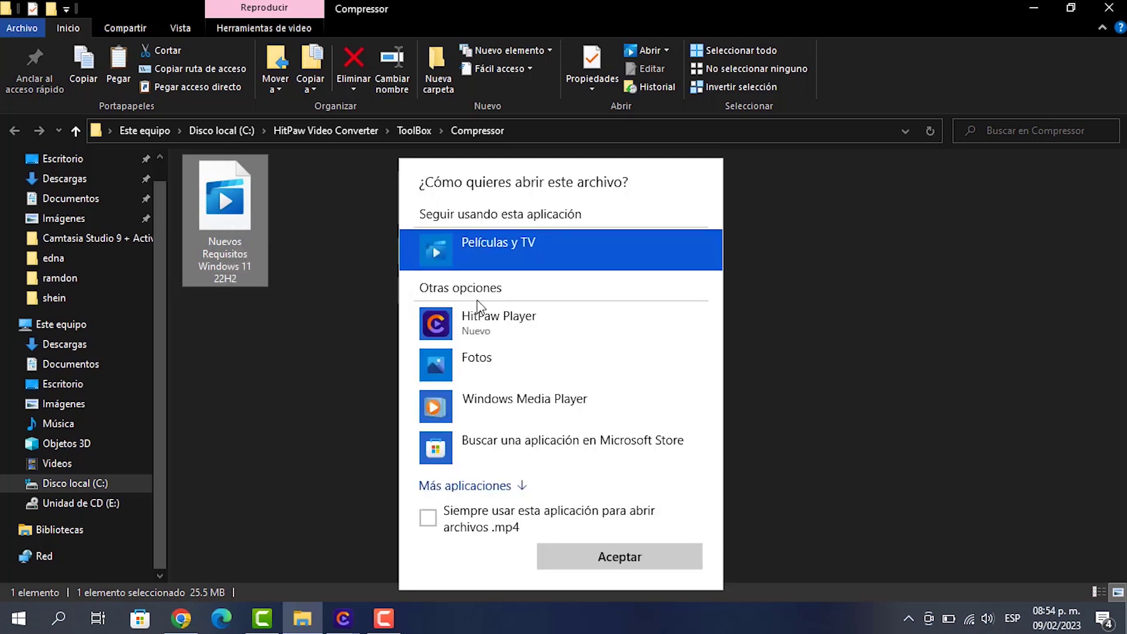
click(634, 557)
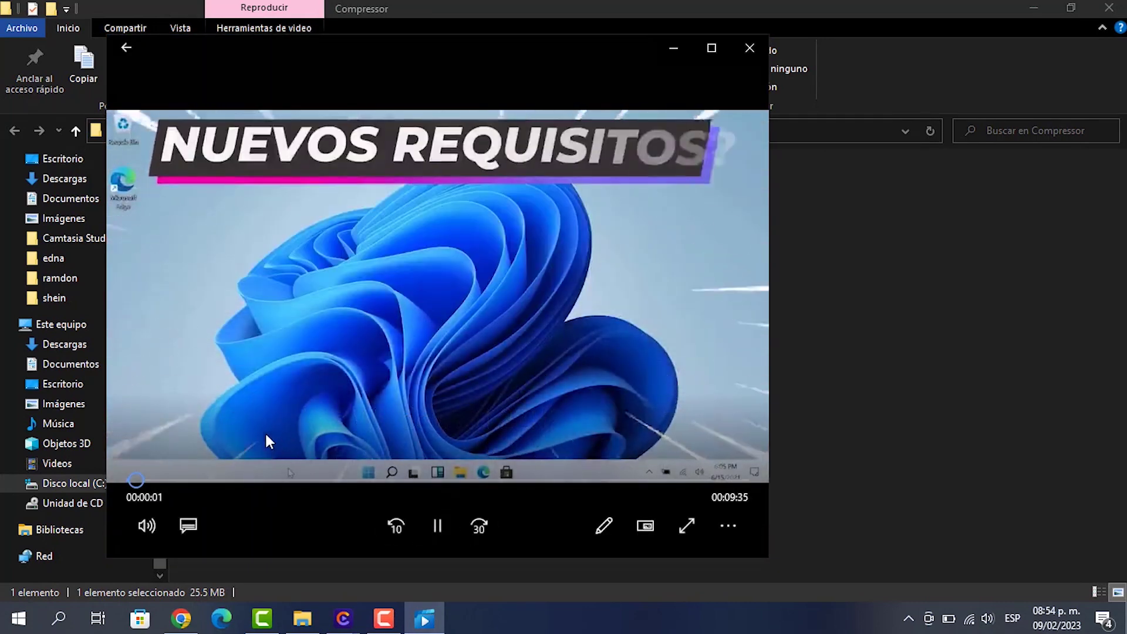
drag(268, 480, 468, 472)
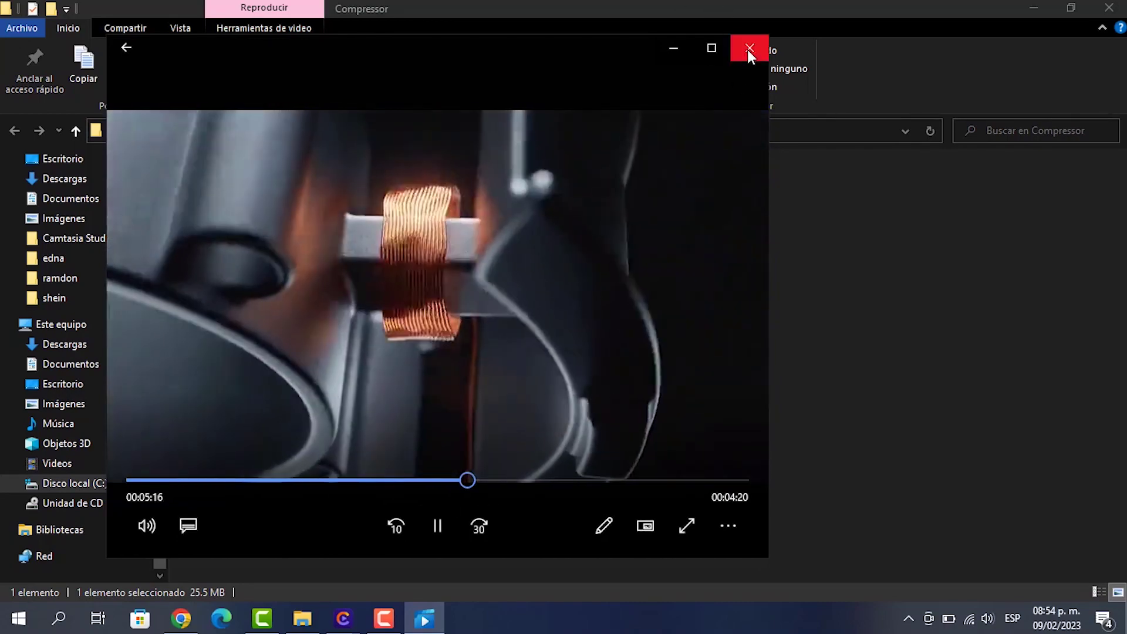
click(750, 48)
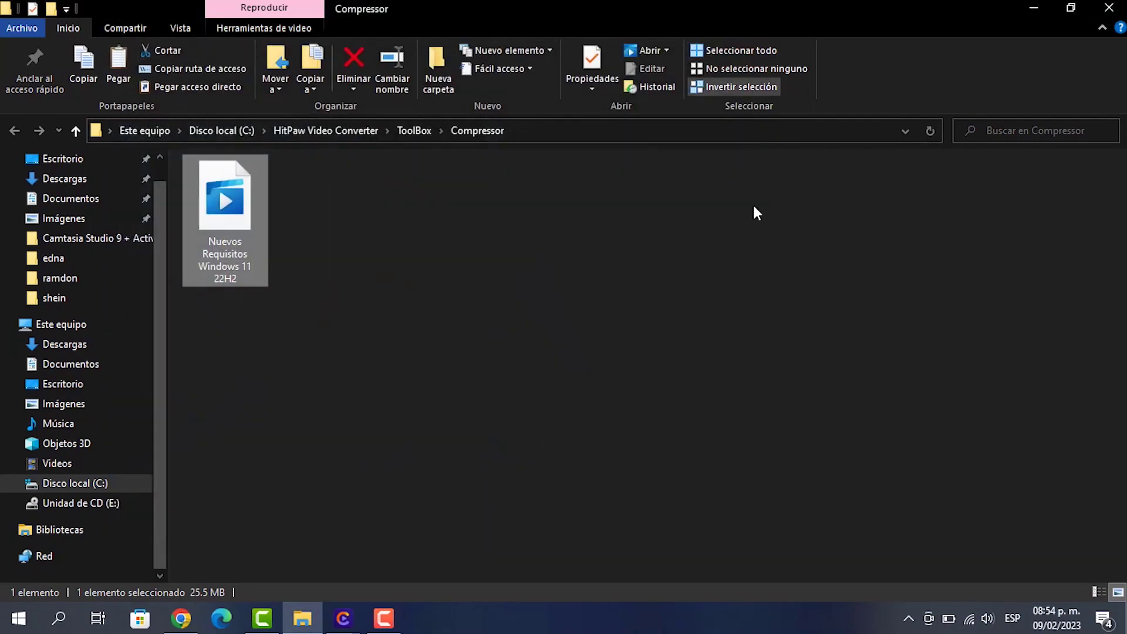
click(1034, 5)
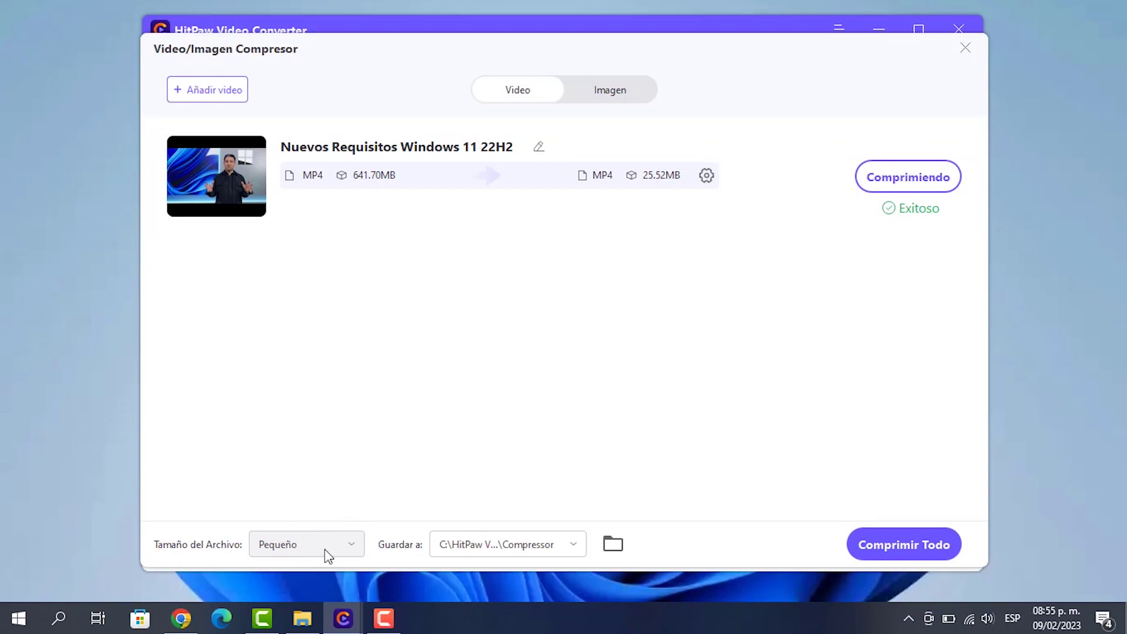
Add the image DSC_0031 to the image compressor and set its file size to 75%
click(613, 90)
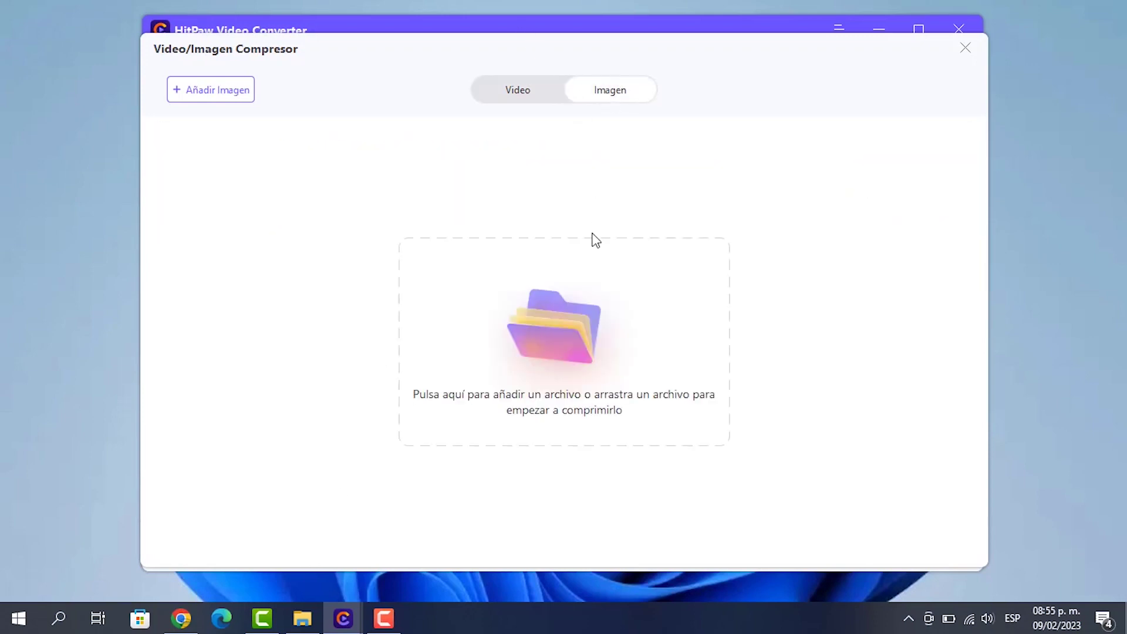
click(556, 316)
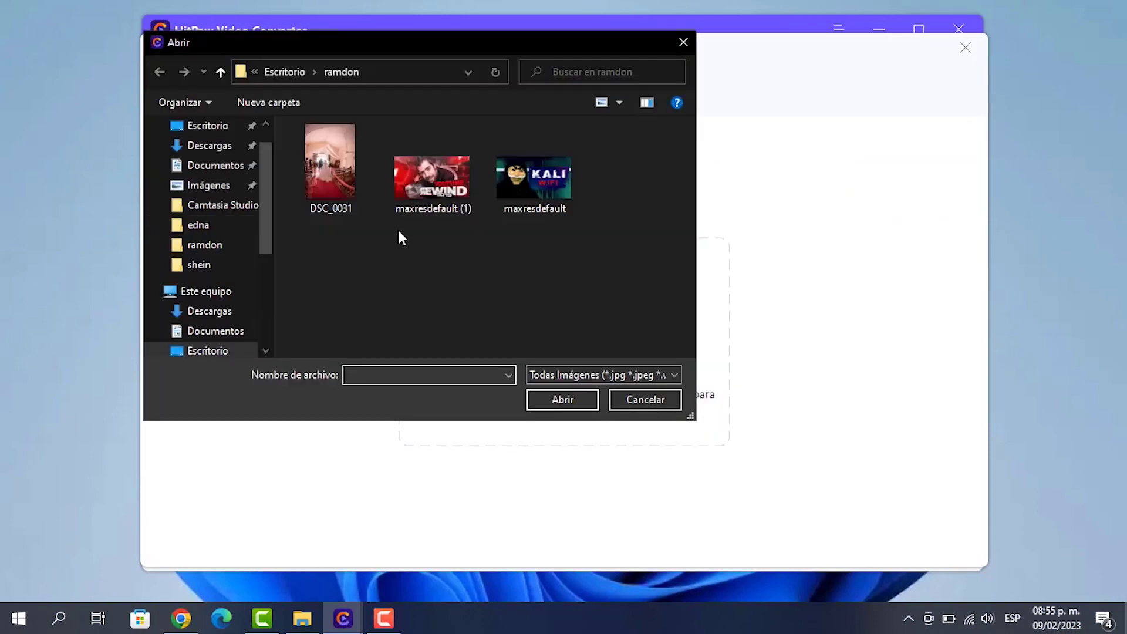
double_click(367, 202)
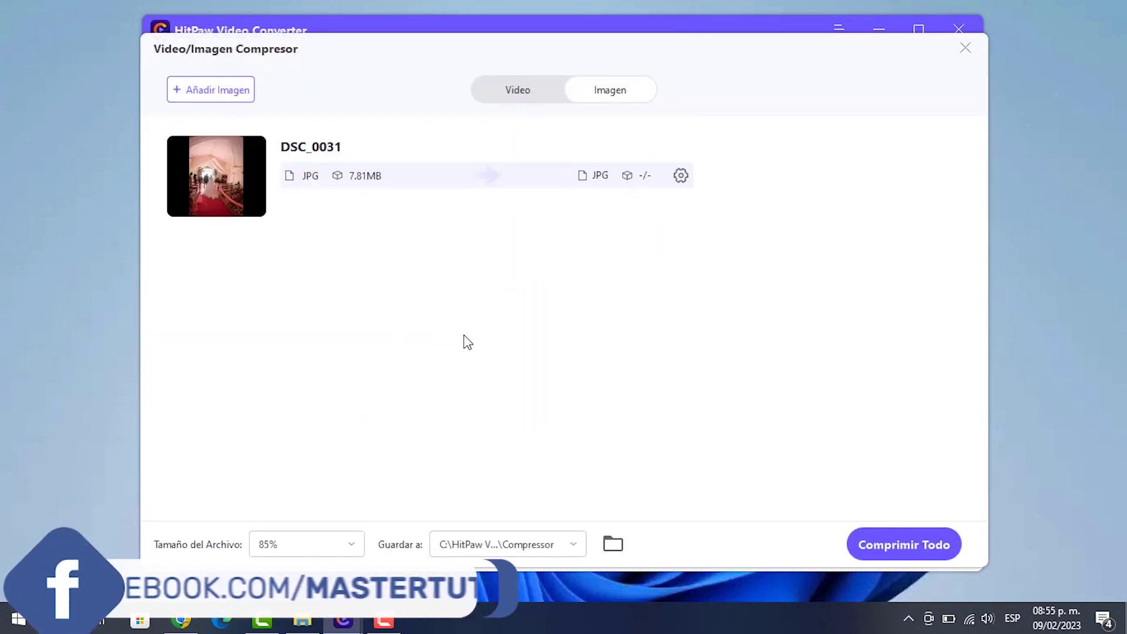
click(338, 543)
click(302, 487)
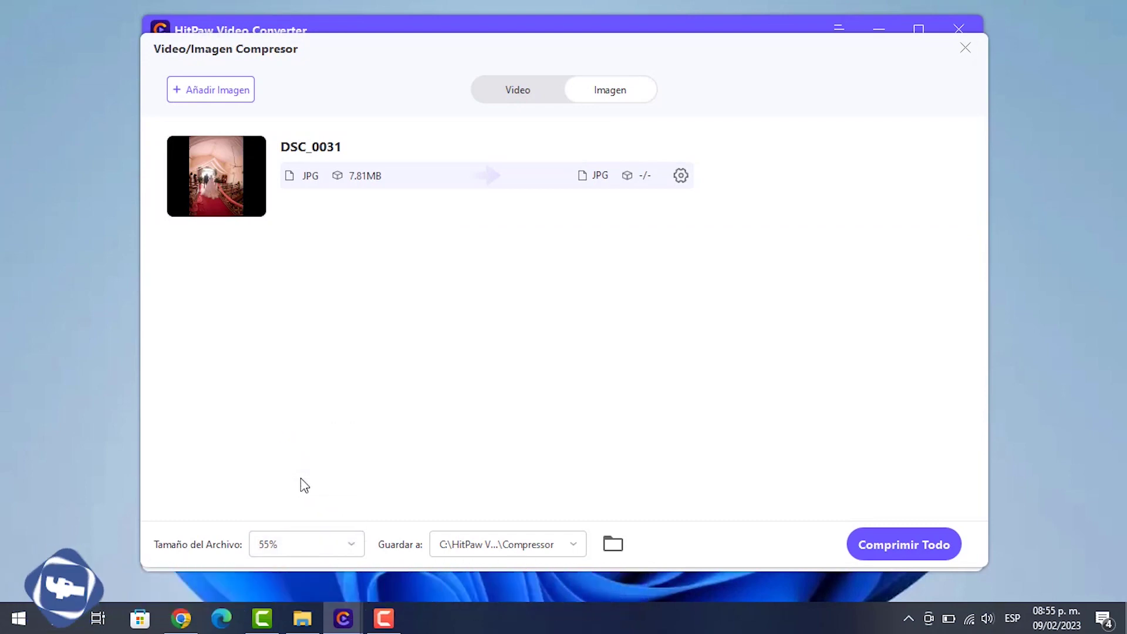
click(309, 540)
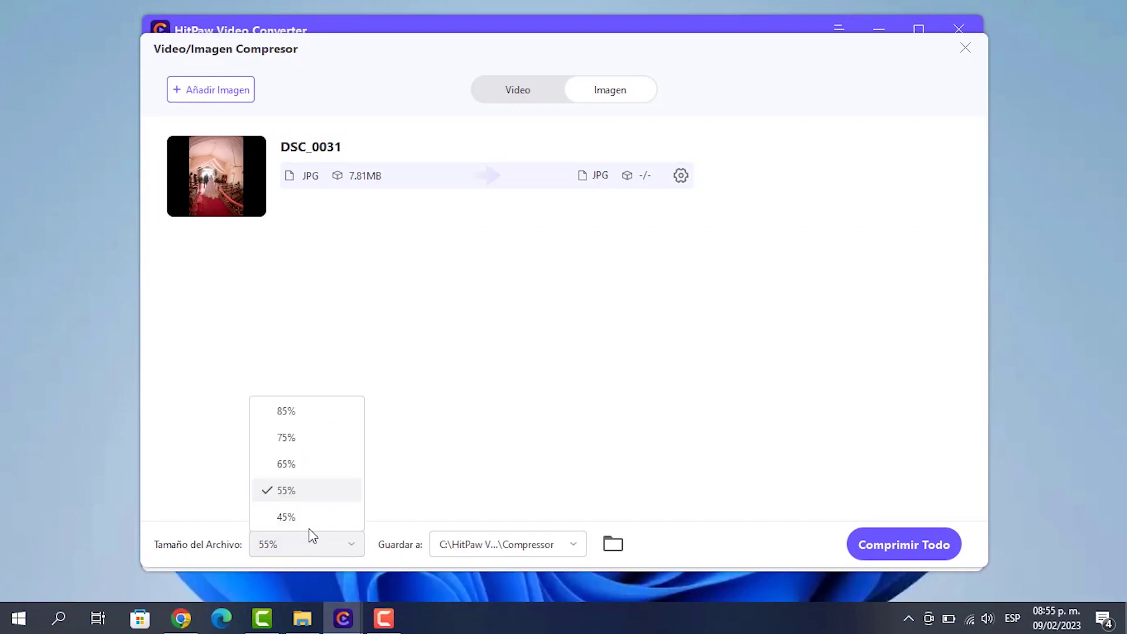
click(297, 434)
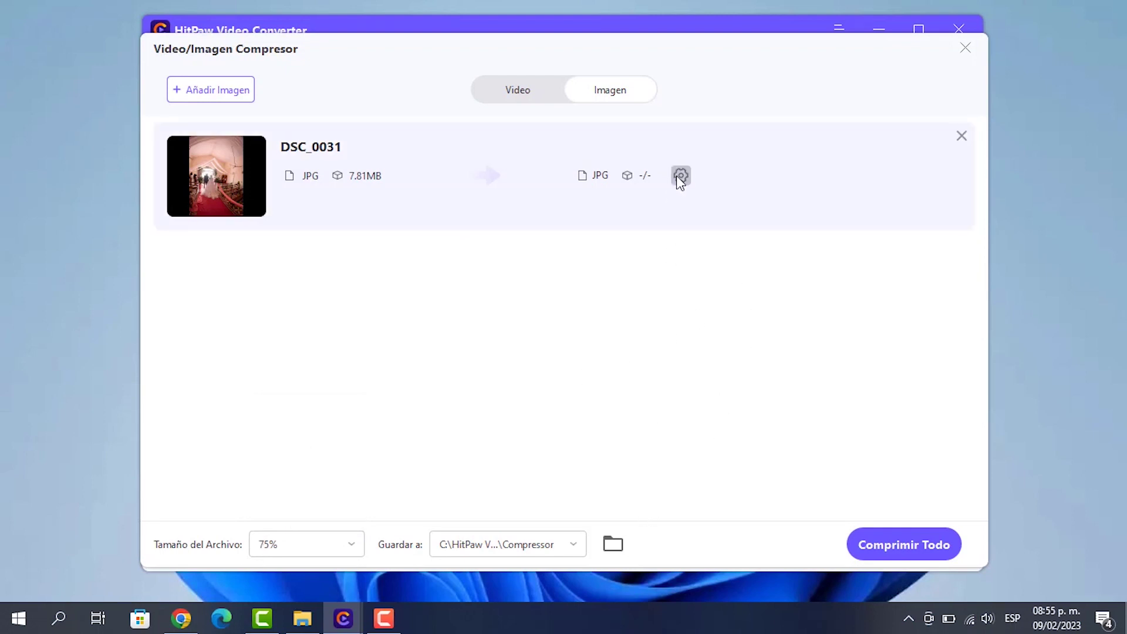
Slightly adjust and confirm the compression settings of DSC_0031, and compress the image
click(680, 175)
drag(636, 268, 649, 266)
click(674, 429)
click(889, 541)
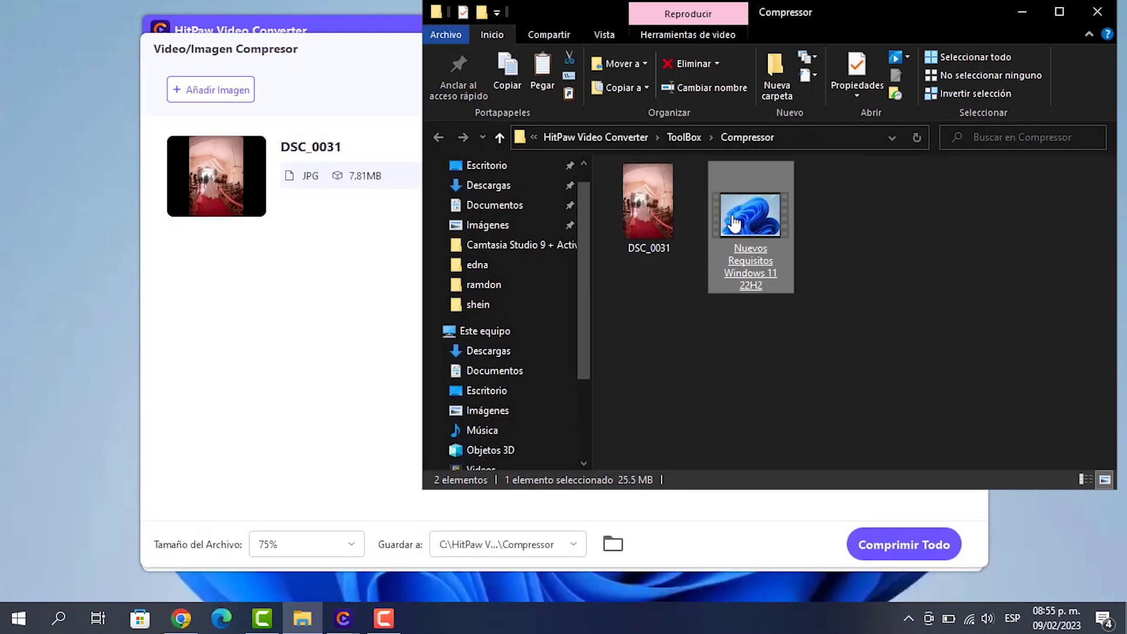
View the compressed DSC_0031 image from the output folder, and close the image viewer and the folder
click(652, 249)
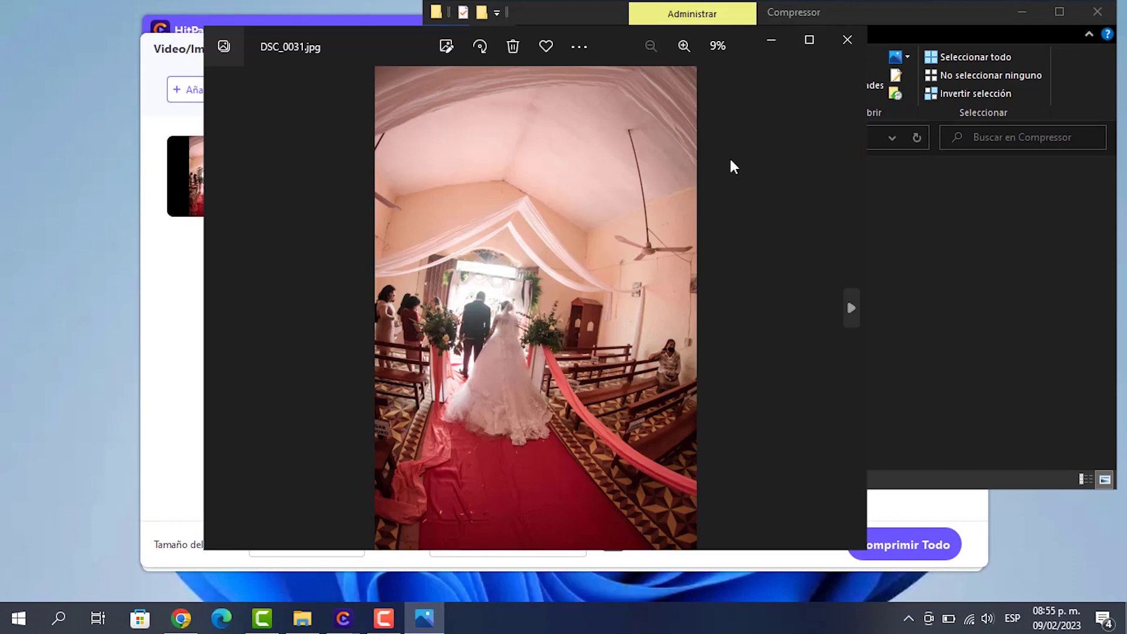
click(847, 39)
click(1103, 9)
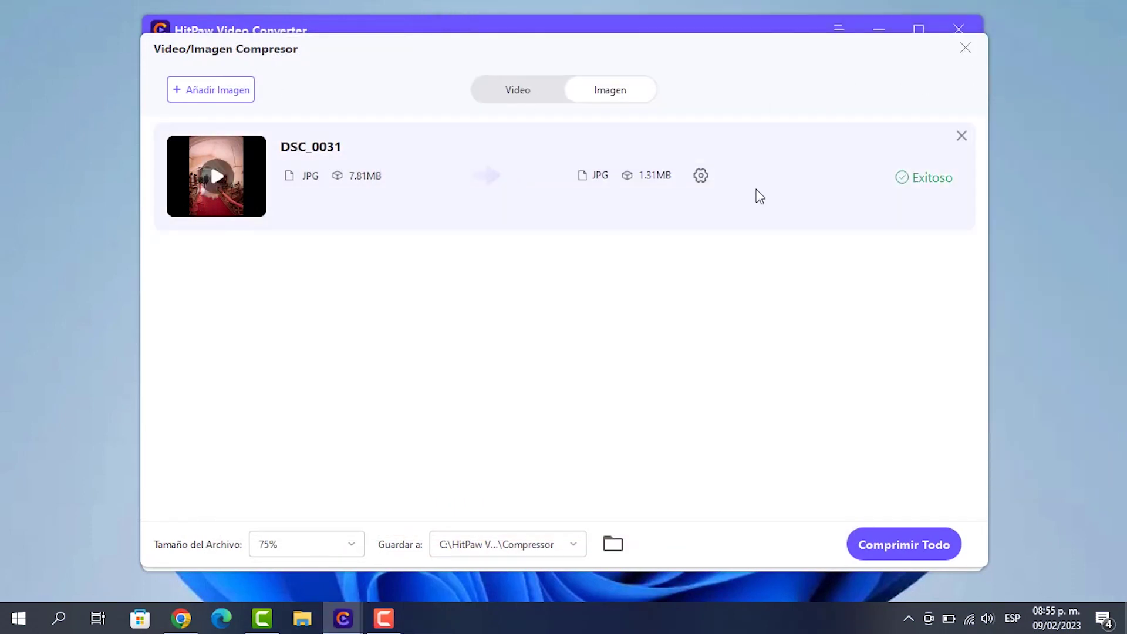
Close the Video/Imagen Compresor, discarding its file list and settings
click(965, 47)
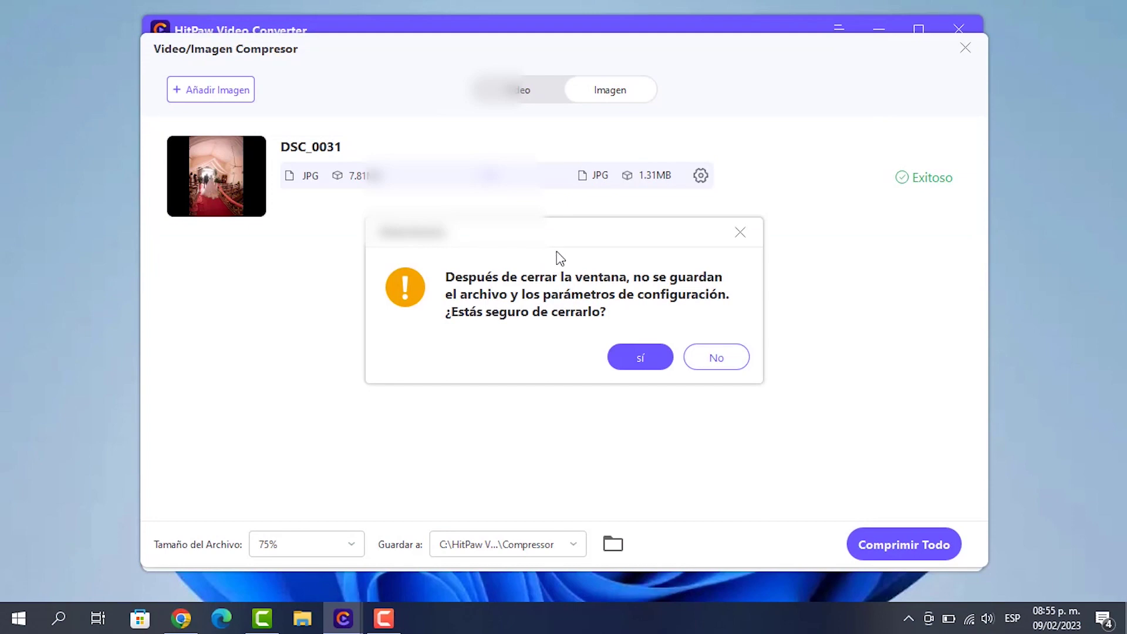
click(658, 354)
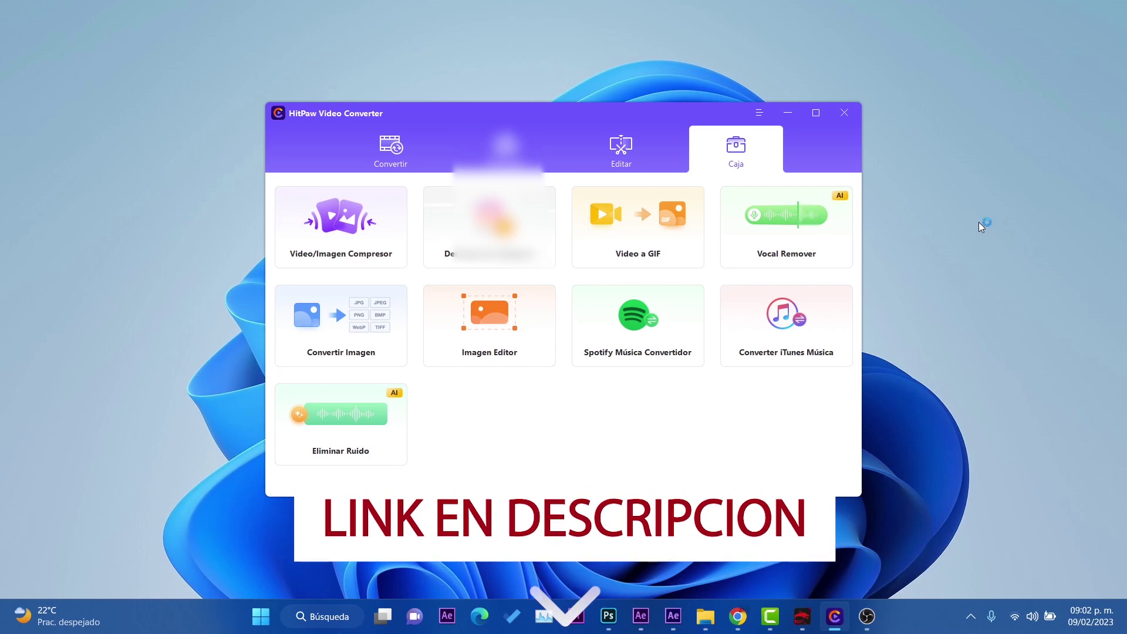
Load the audio file Grabación (4) from Escritorio into the Eliminar Ruido tool to remove its noise
click(385, 419)
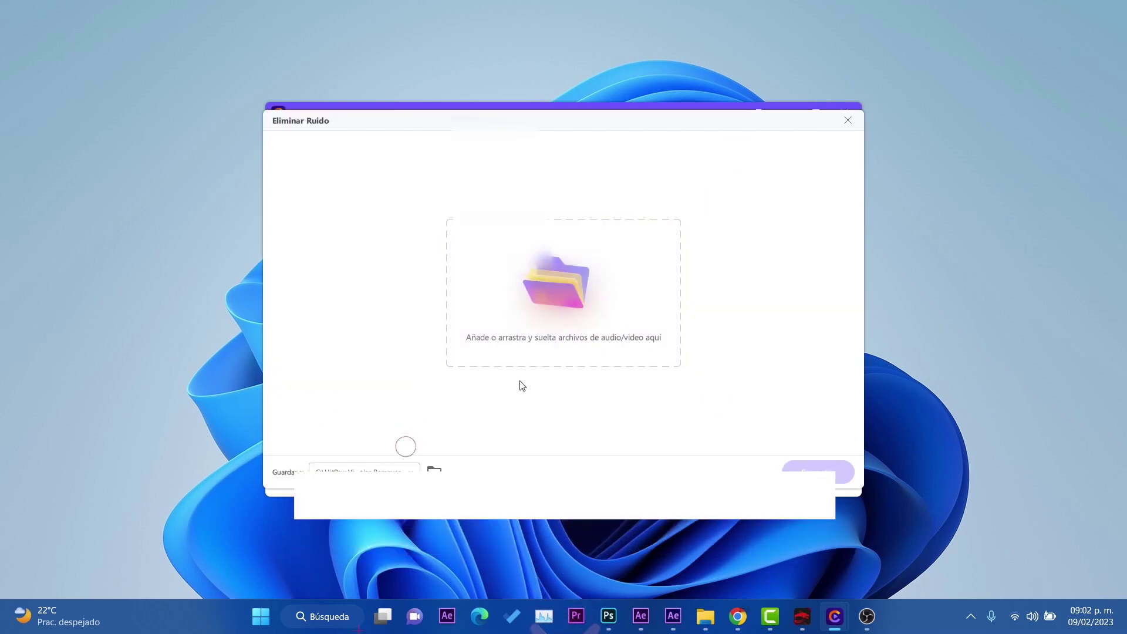
click(568, 304)
scroll(590, 305, down, 10)
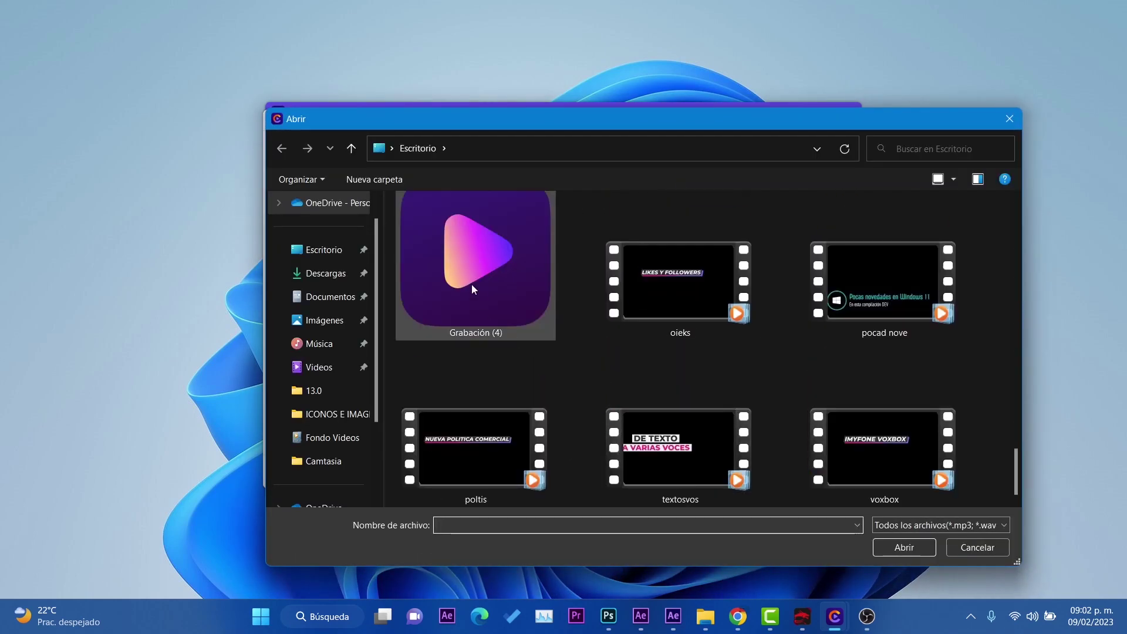
click(484, 284)
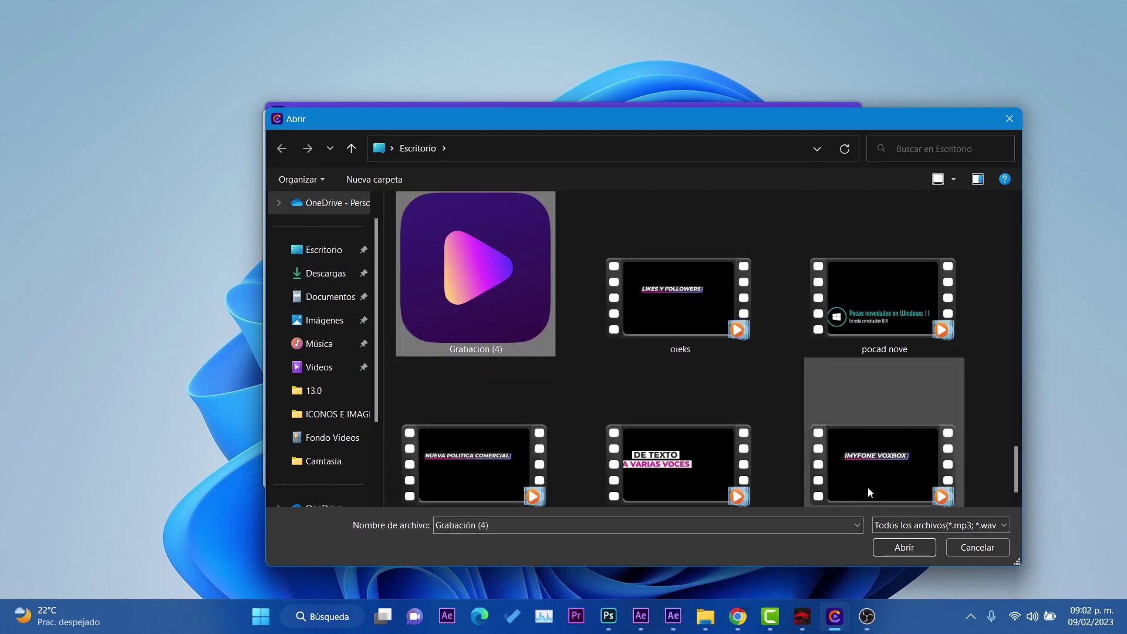
click(893, 542)
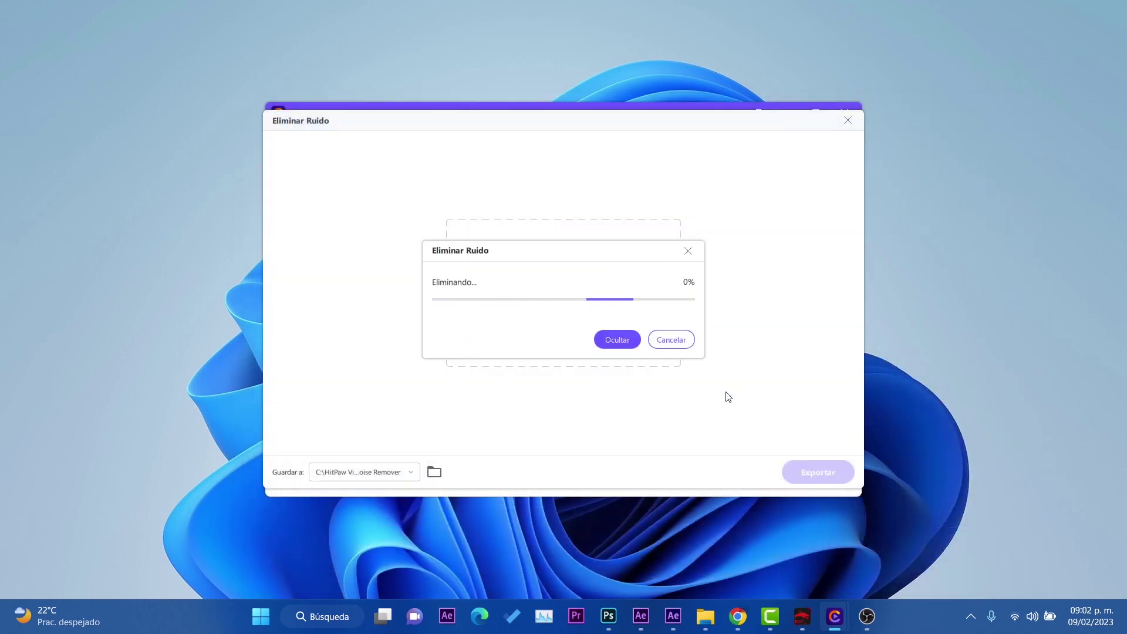
drag(536, 251, 537, 200)
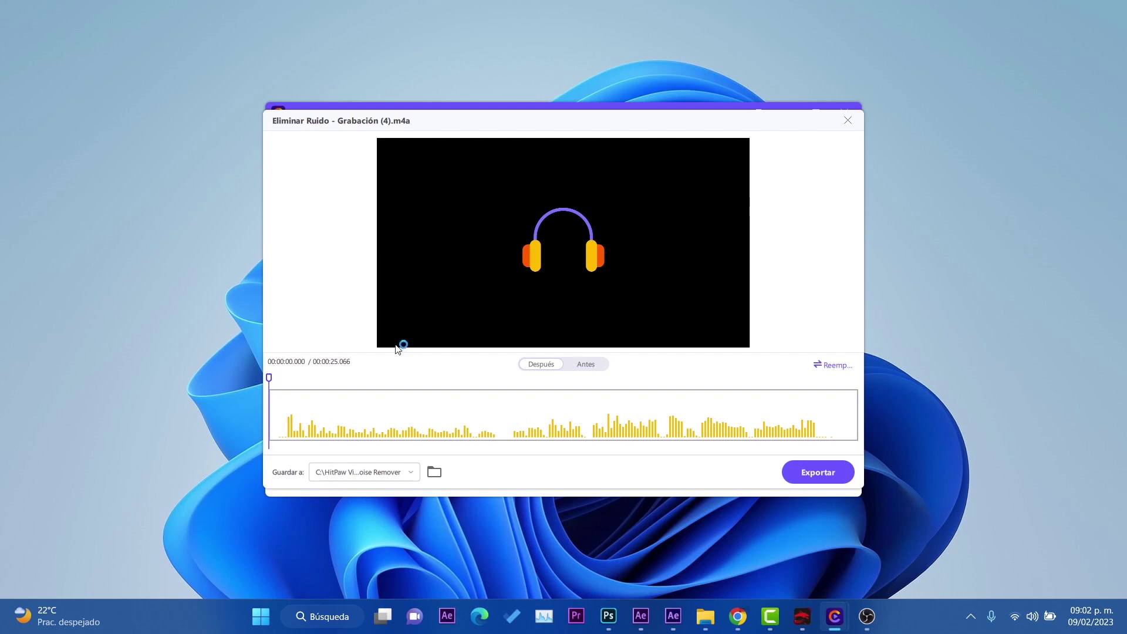
Listen to the original "Antes" version of Grabación (4) in the noise removal preview, and pause it
click(585, 363)
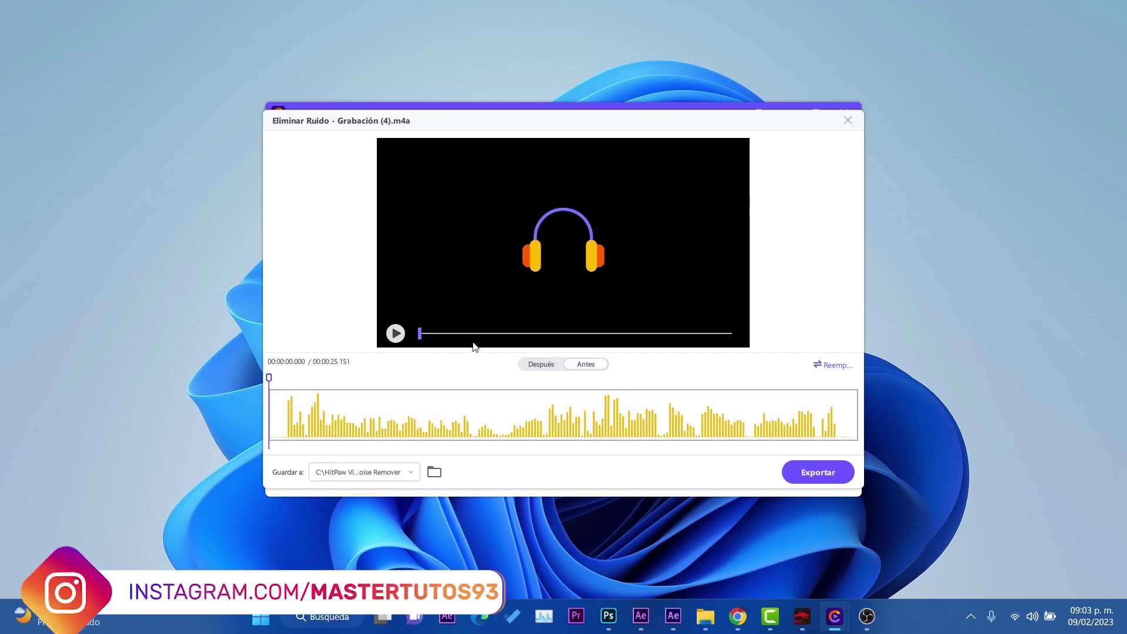
click(396, 334)
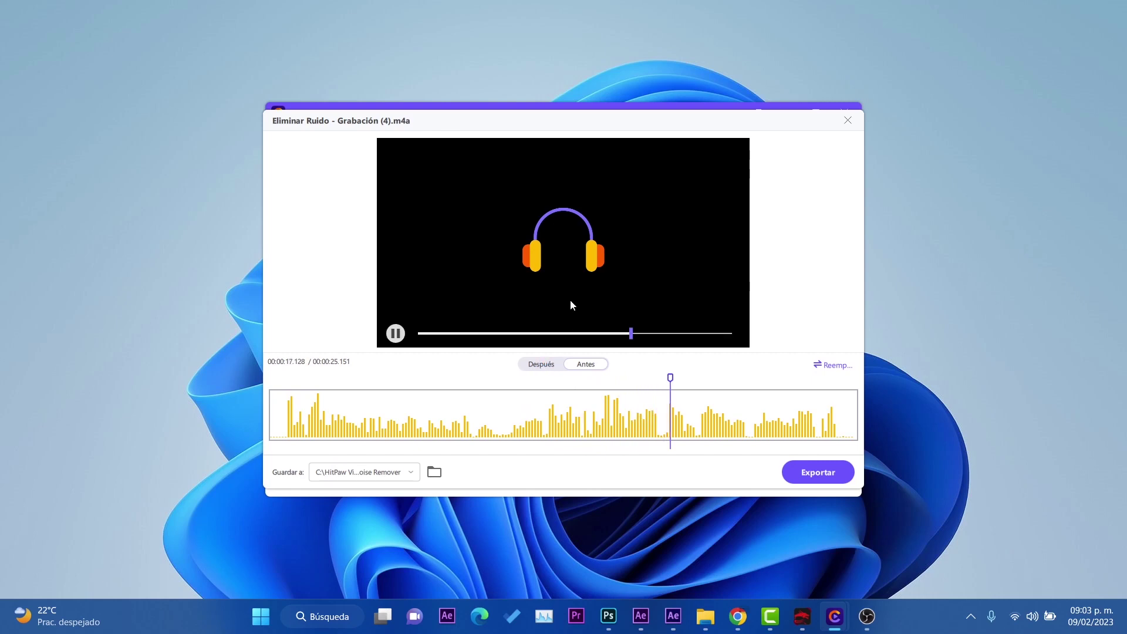
click(395, 332)
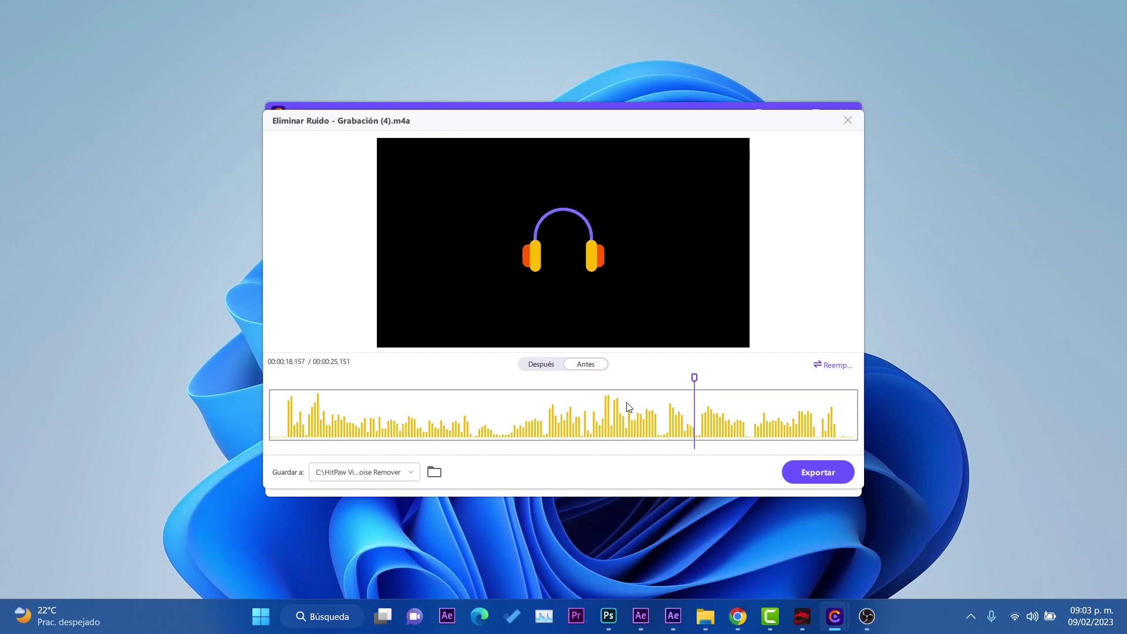
Listen to the noise-reduced "Después" version of Grabación (4) from about the one-second mark, and pause it
click(537, 367)
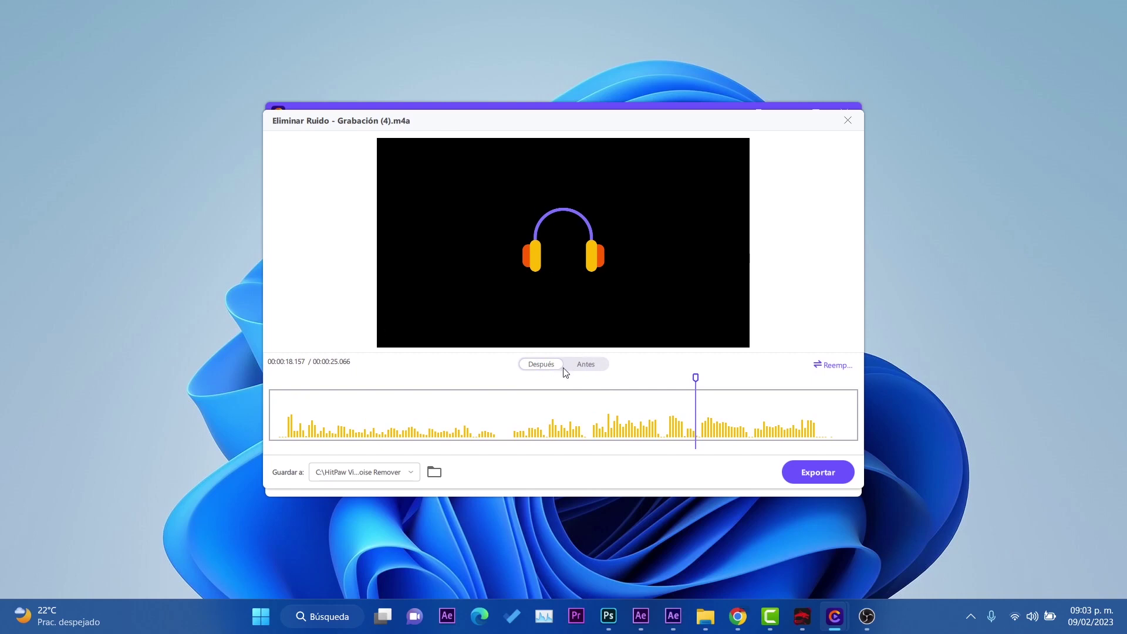
click(432, 333)
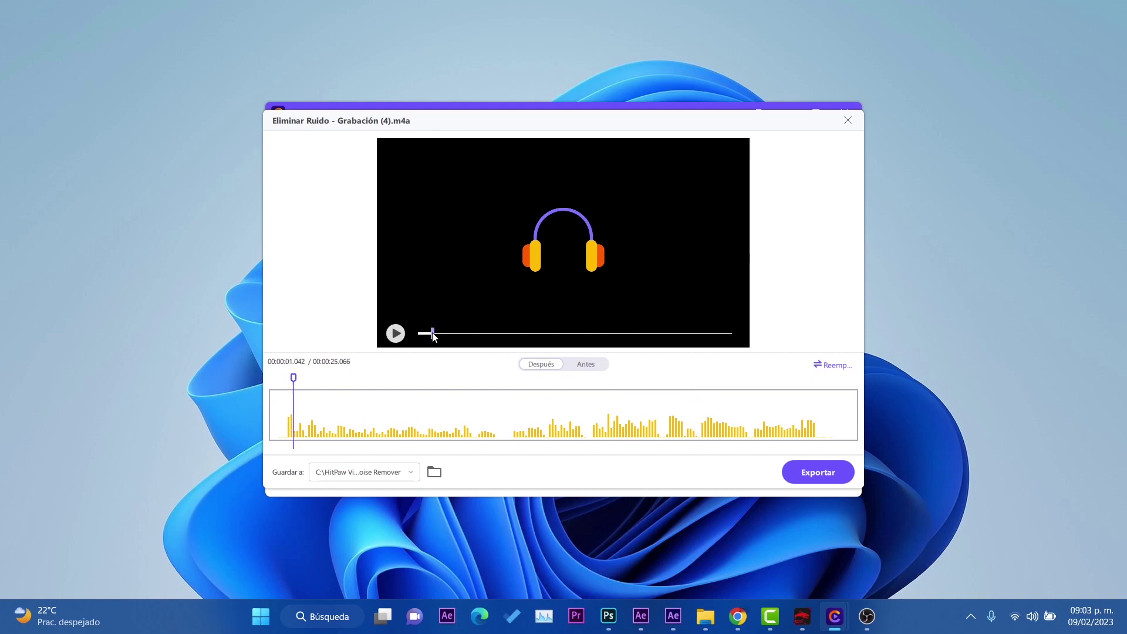
click(396, 333)
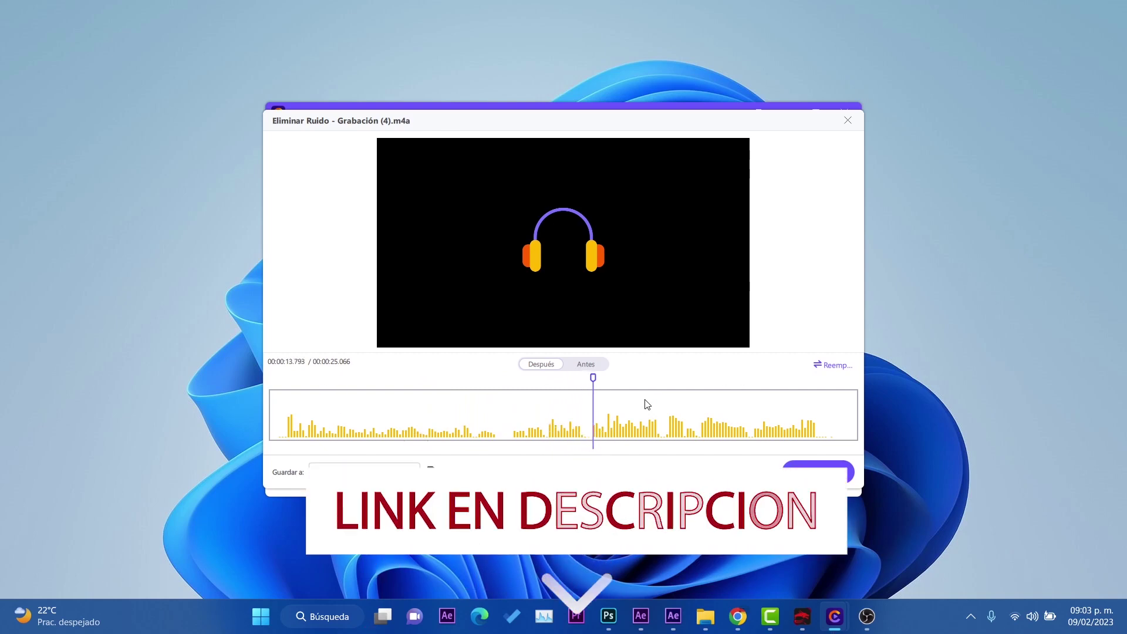
click(395, 338)
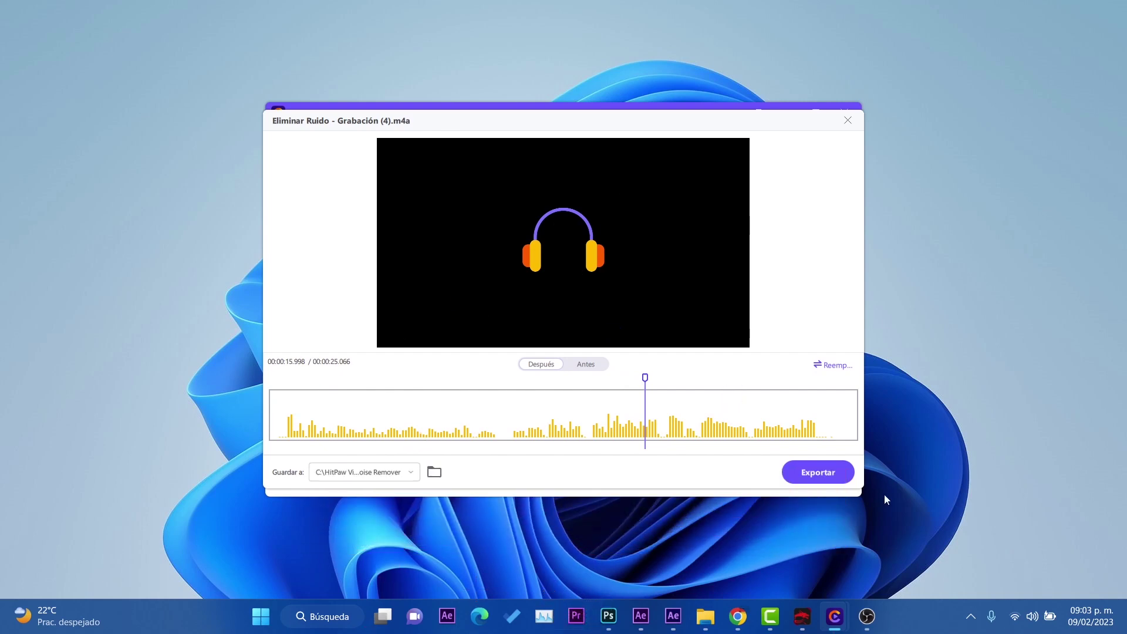
Export the noise-reduced Grabación (4) recording, play the exported file from the output folder, and close the player
click(819, 473)
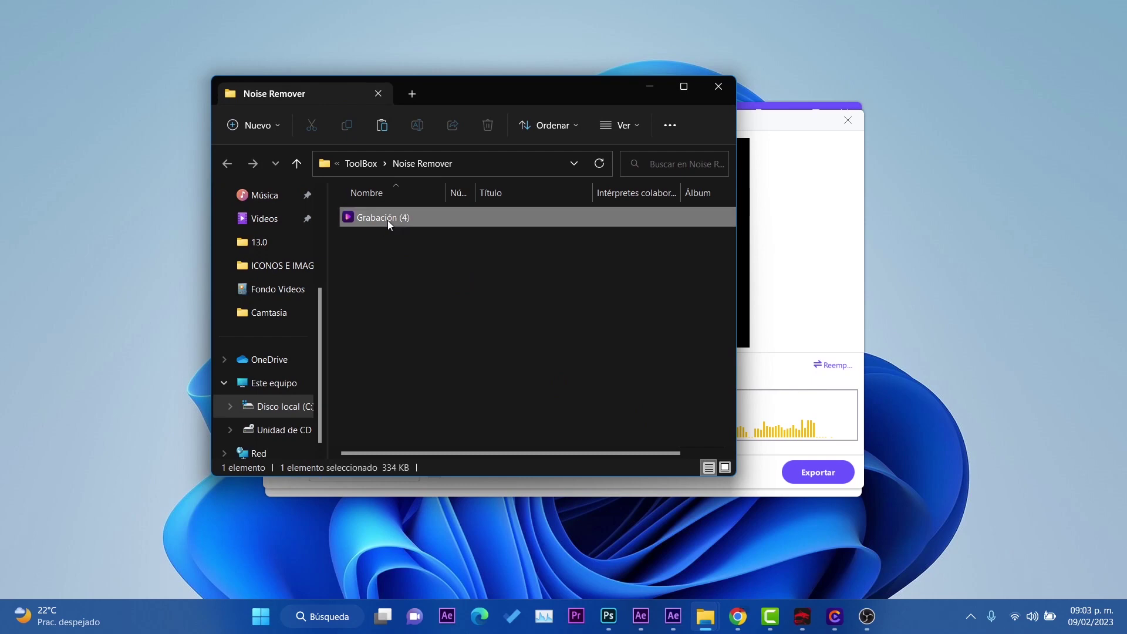
key(space)
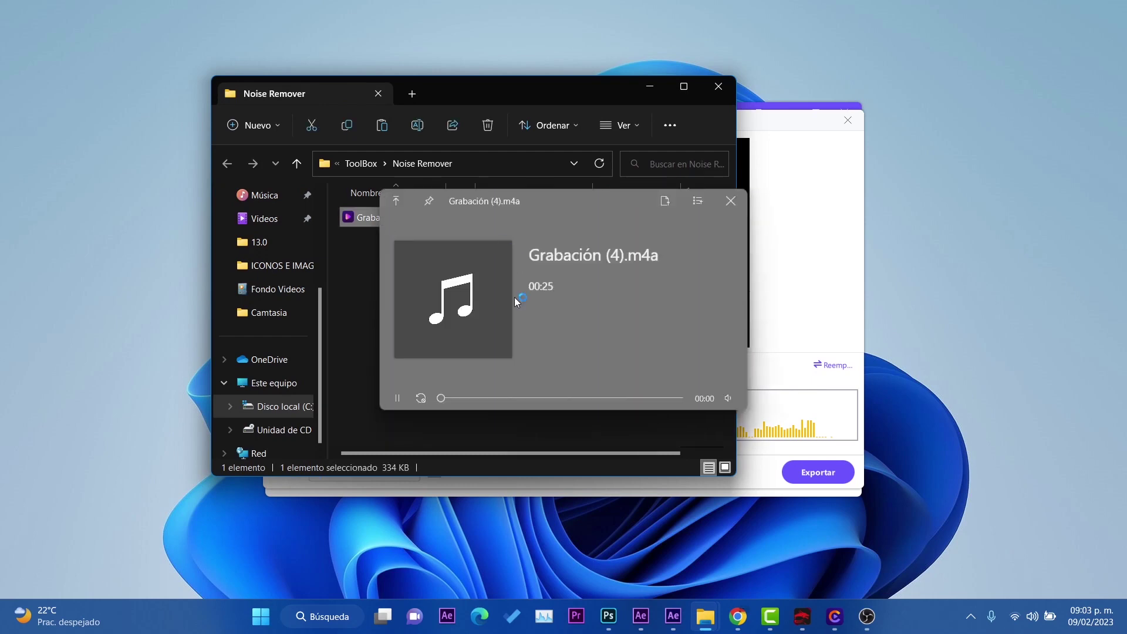
click(731, 201)
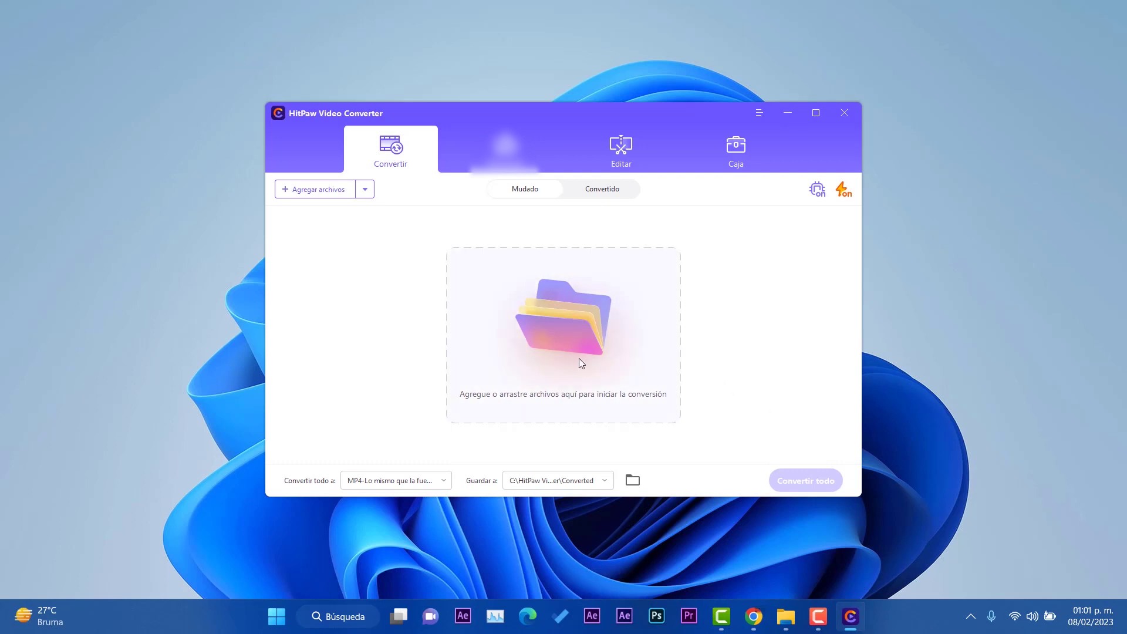
Add the video enamorada to the Convertir list, preview it, and close the preview
click(328, 190)
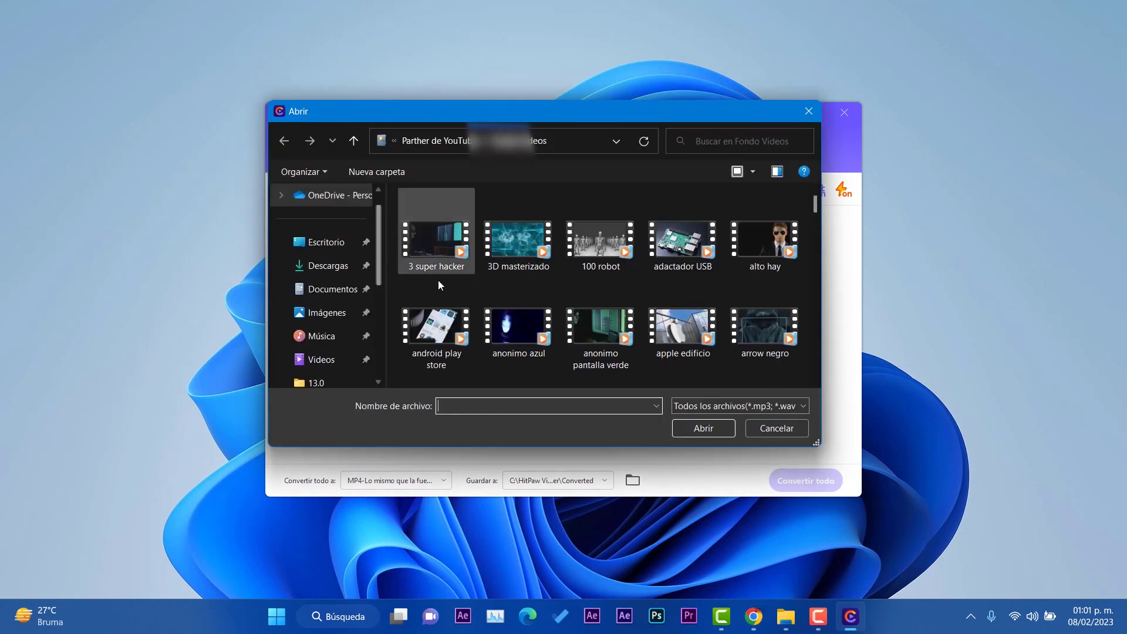
scroll(526, 309, down, 5)
double_click(431, 251)
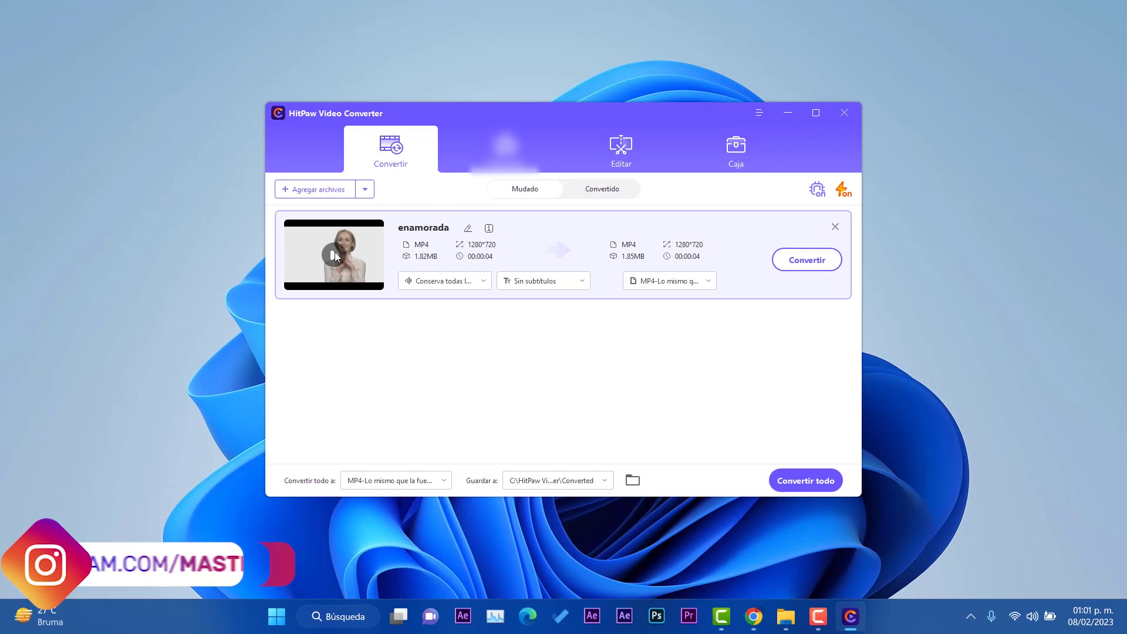
click(334, 254)
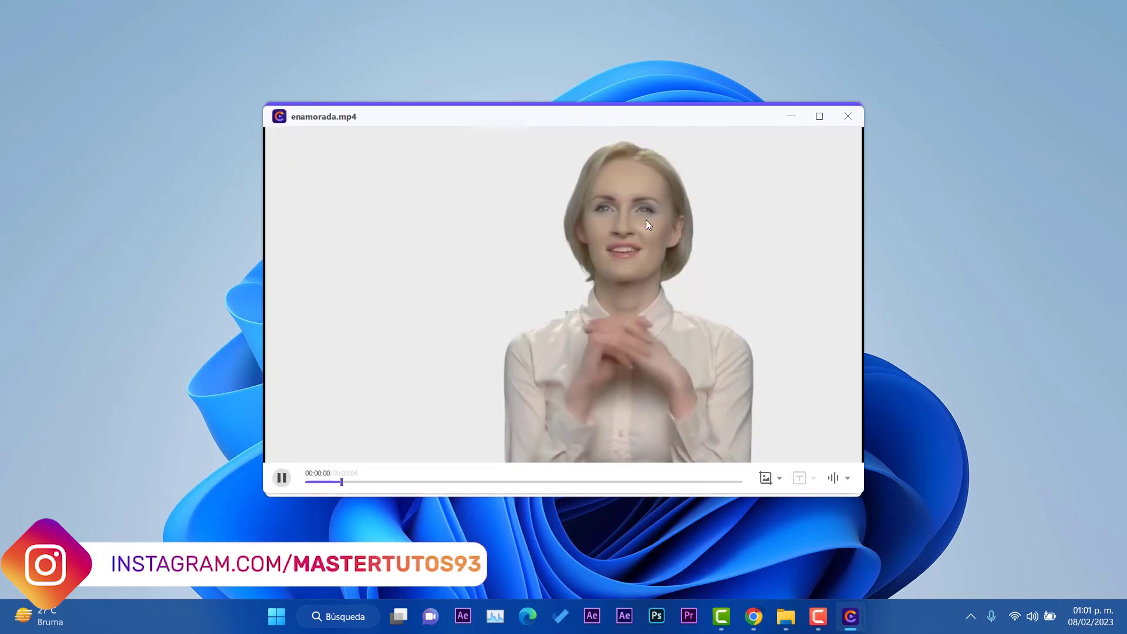
click(844, 114)
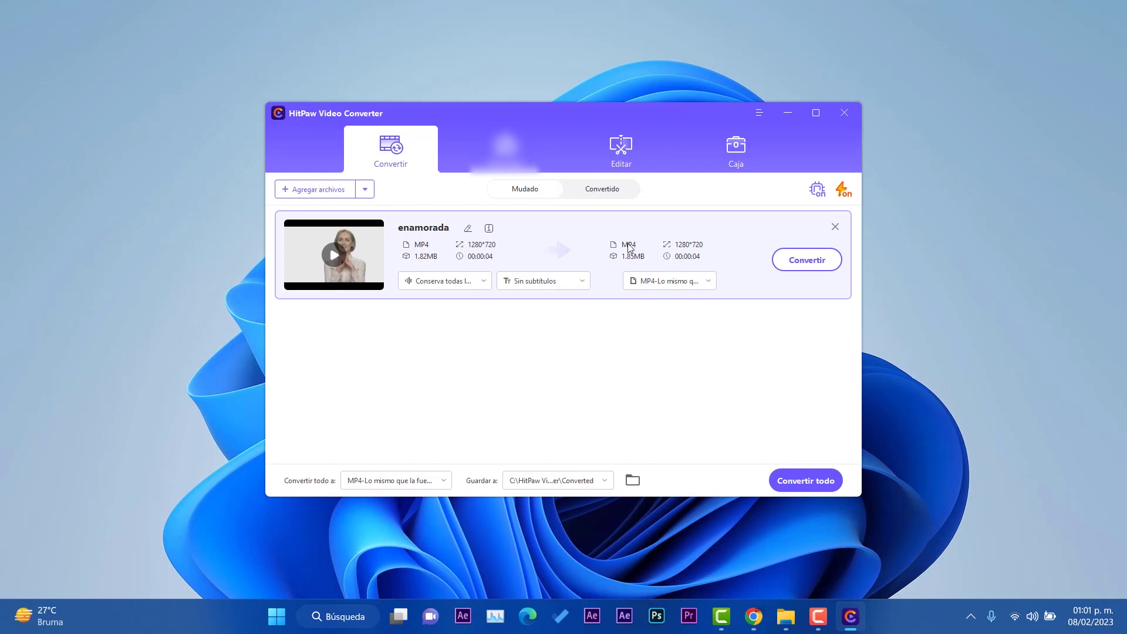
Switch the ultra-fast lossless conversion off and enable it again
click(836, 193)
click(844, 189)
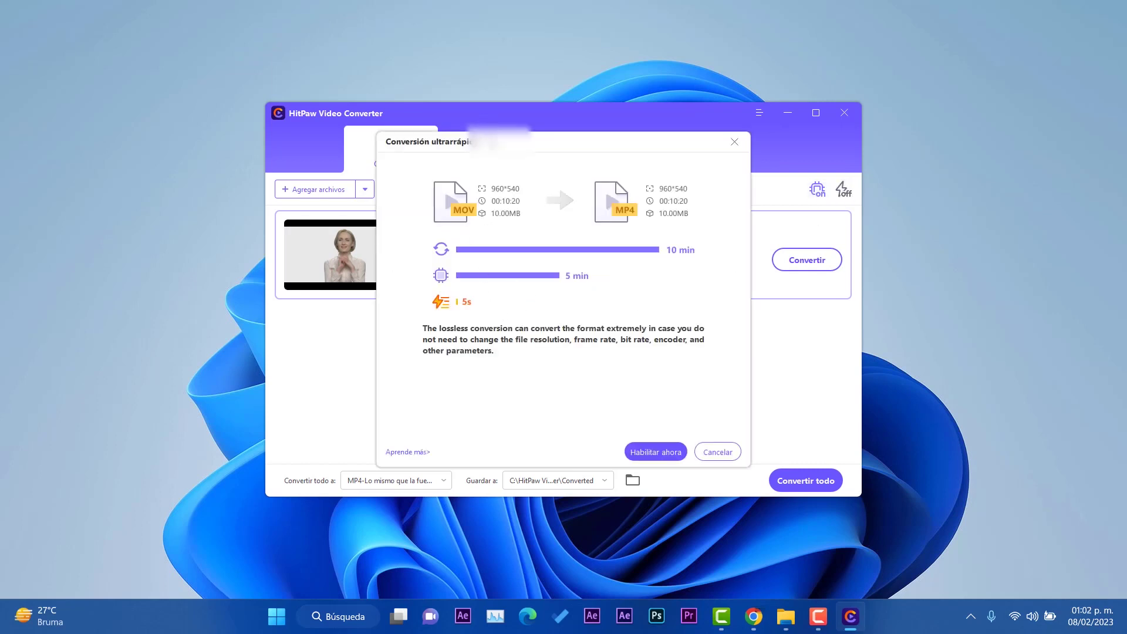
click(648, 450)
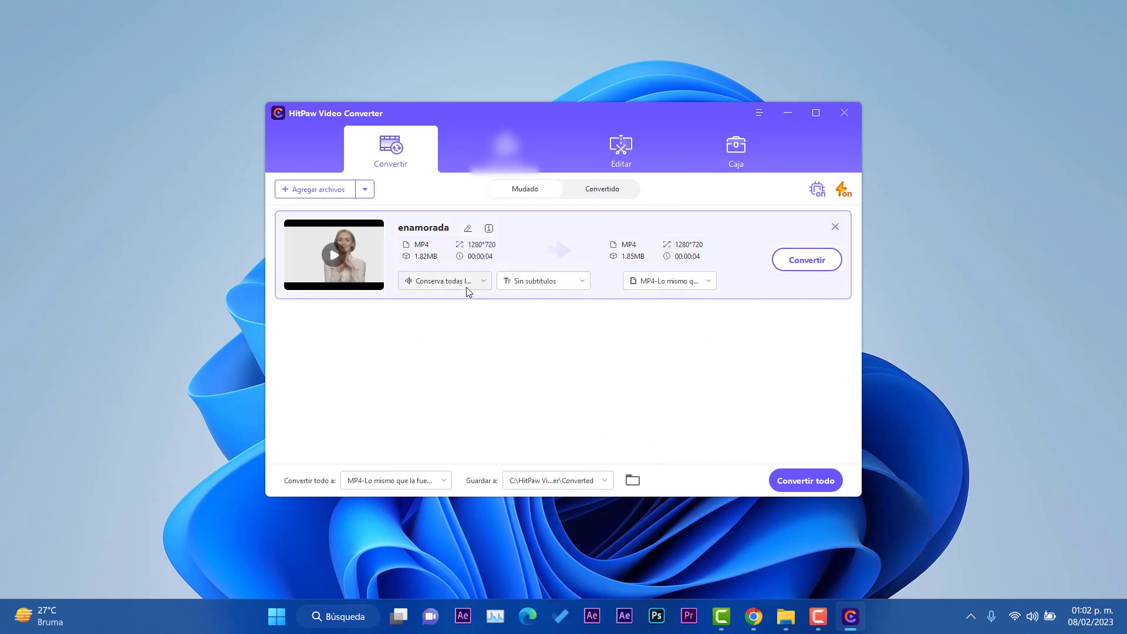
Set the output format for all files to AVI HD 1080P, and convert the enamorada video
click(386, 487)
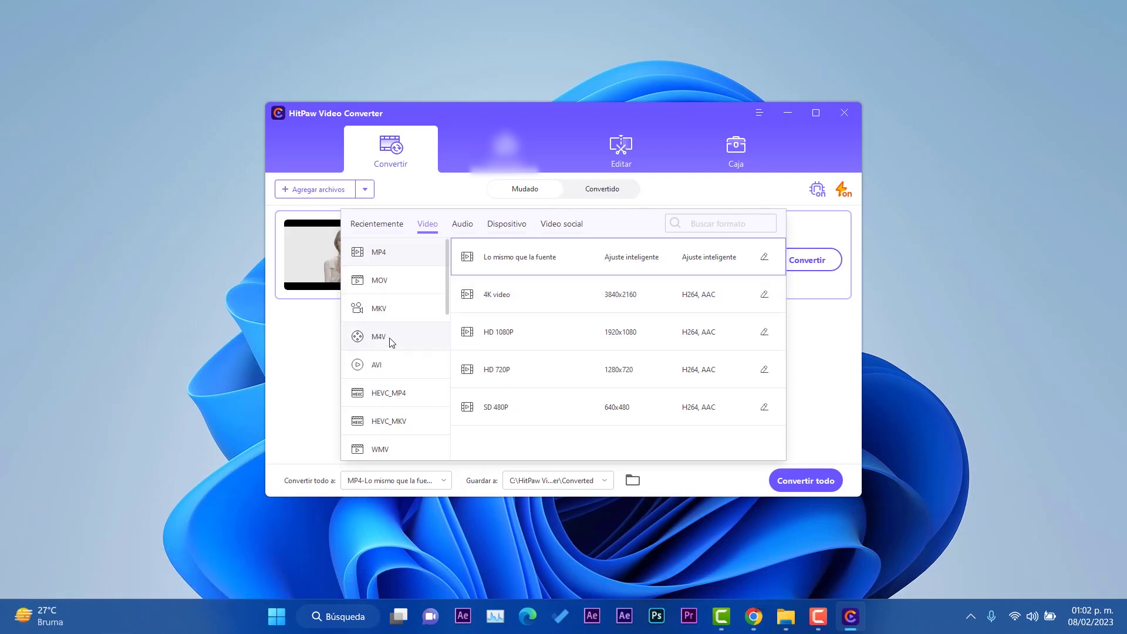
click(388, 369)
click(526, 310)
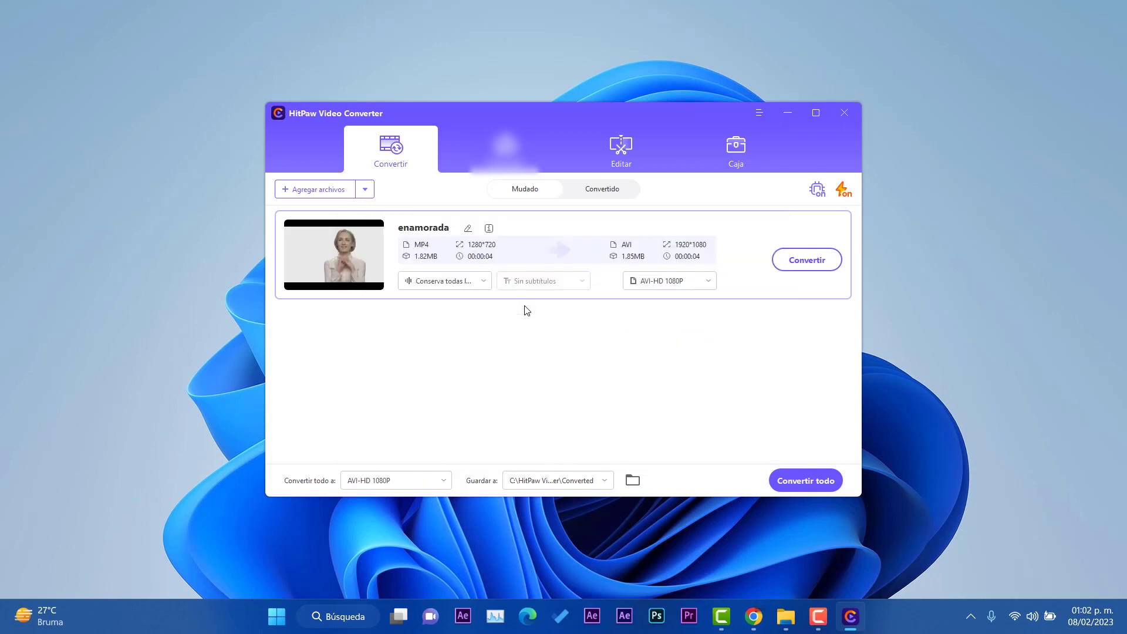
click(815, 484)
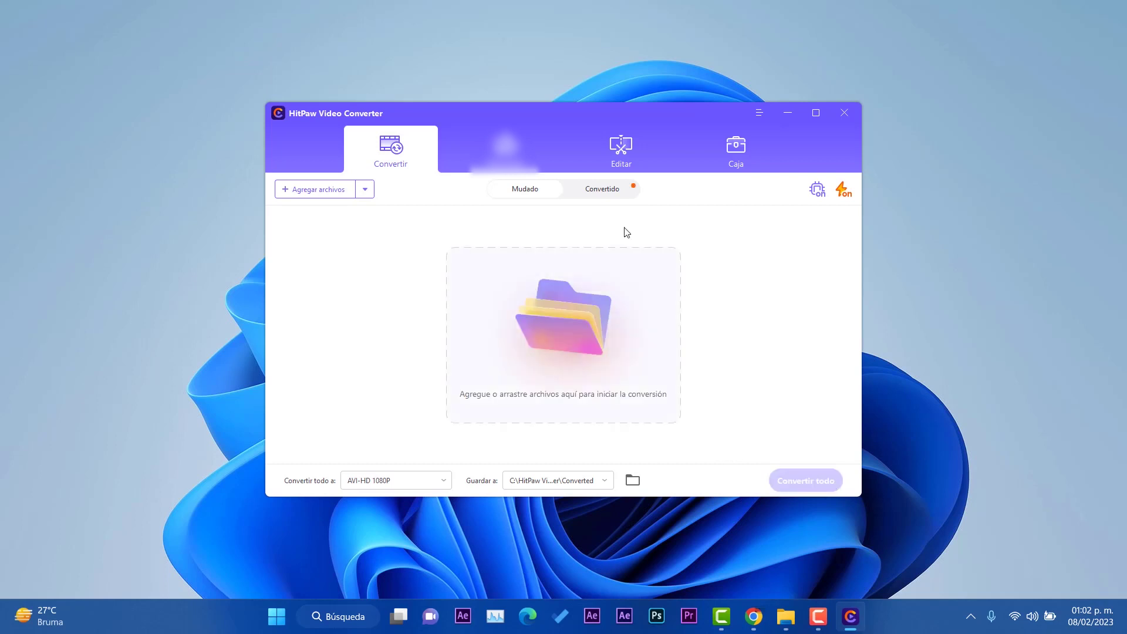
Locate the converted enamorada AVI file in its output folder and play it
click(624, 192)
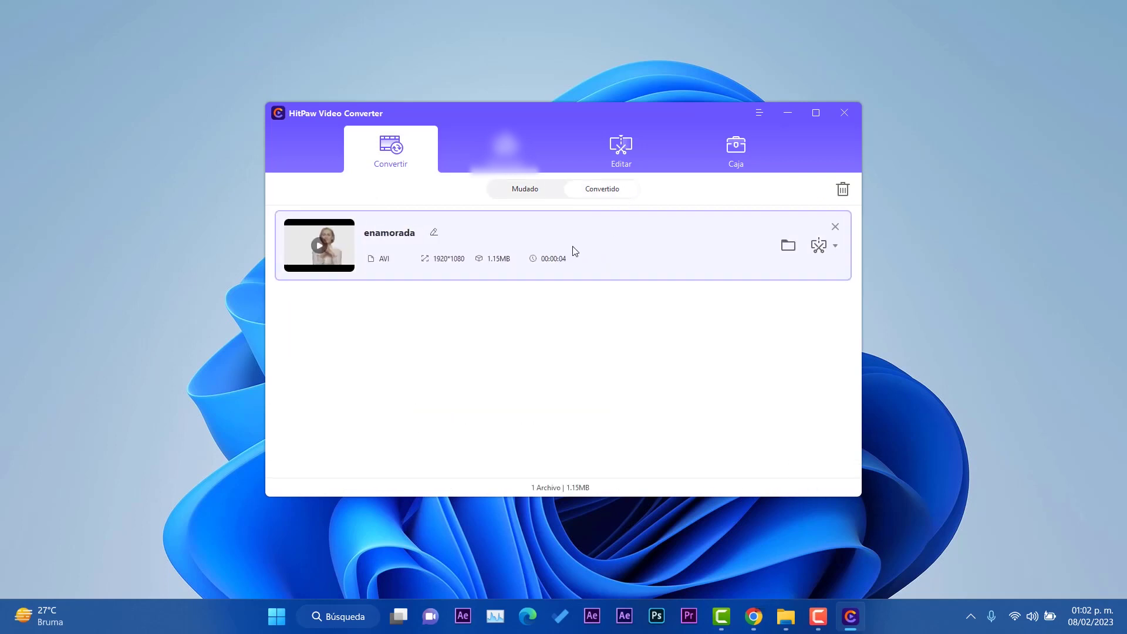
click(787, 250)
click(822, 312)
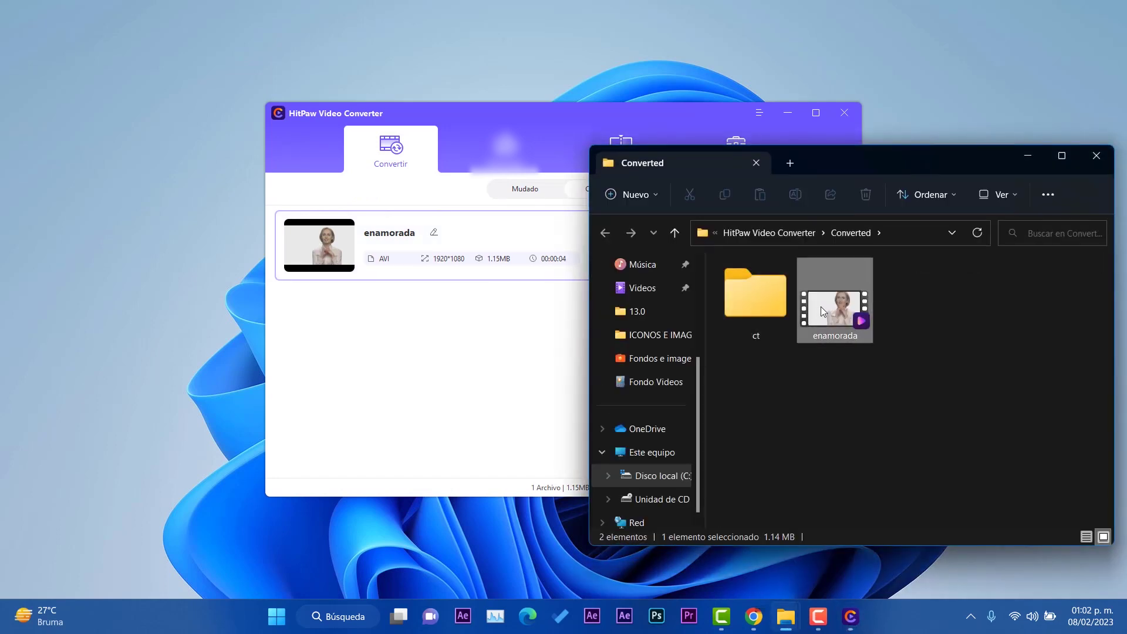
double_click(822, 311)
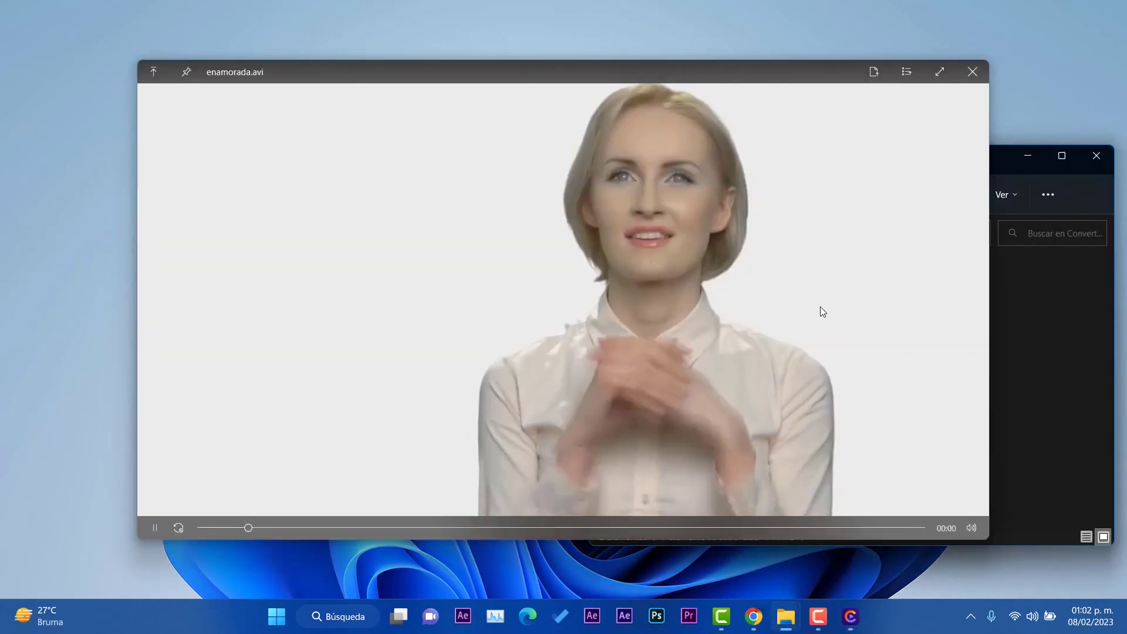